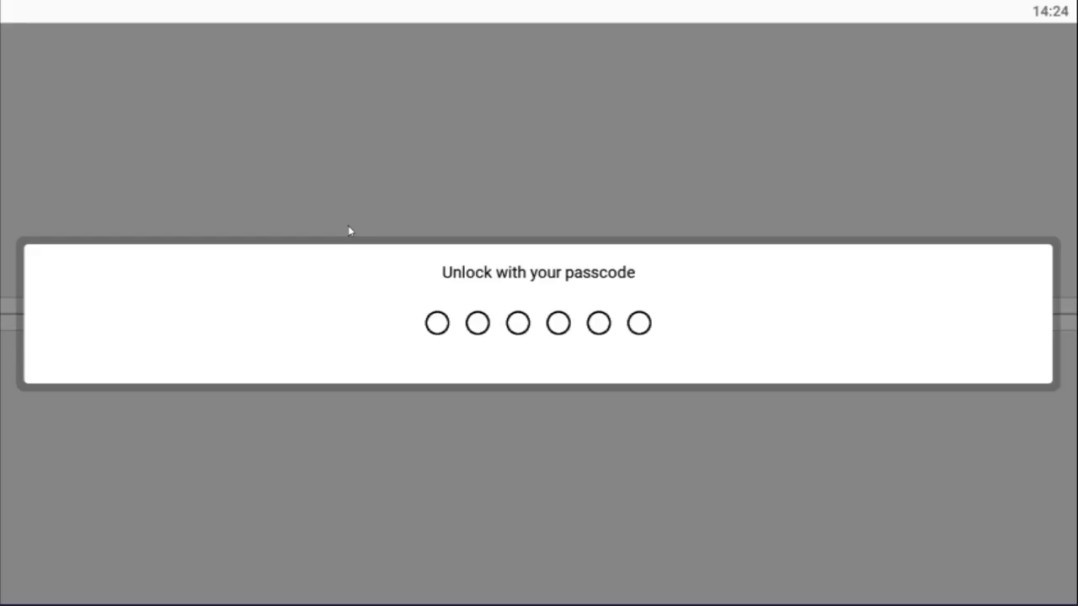
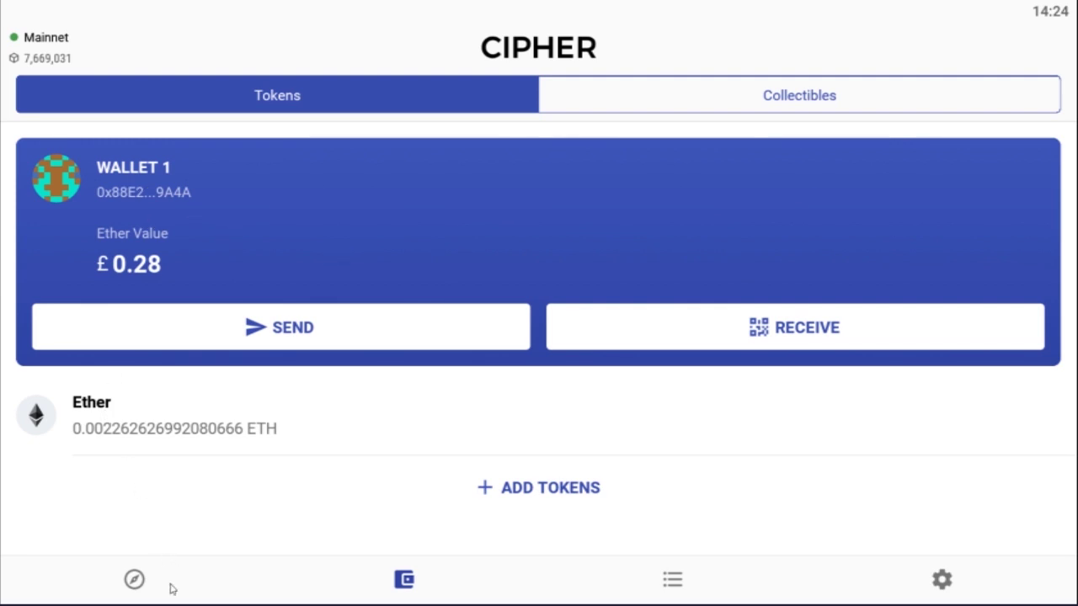
- Unlock Cipher Browser with the six-digit passcode and switch to the browser start page
click(138, 582)
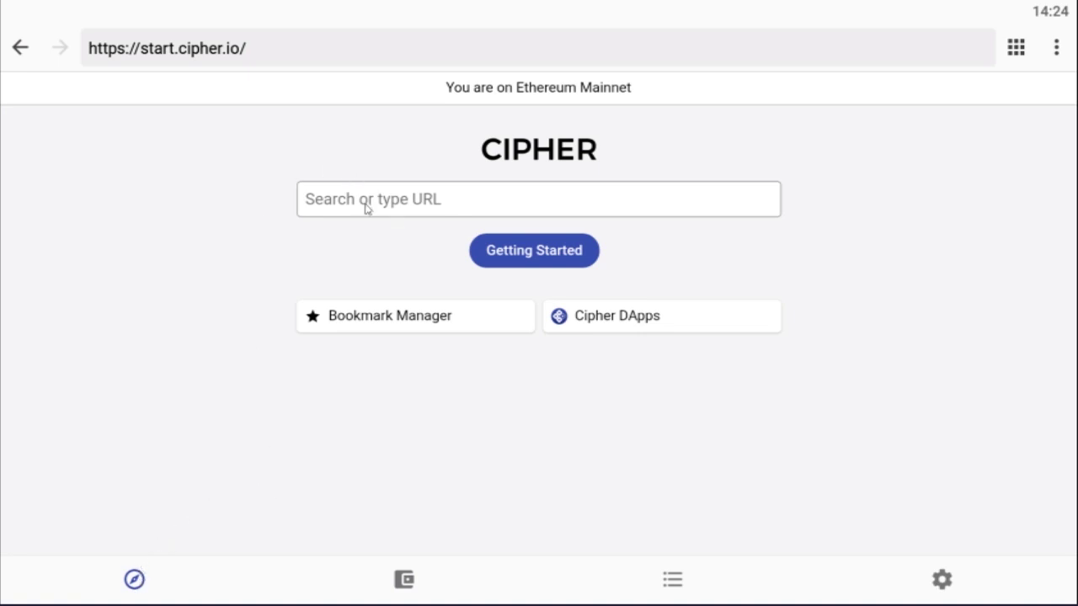
- Load gandhiji.io/ind and scroll down to the IND Token Balance panel showing 0.48
click(355, 53)
text(gan)
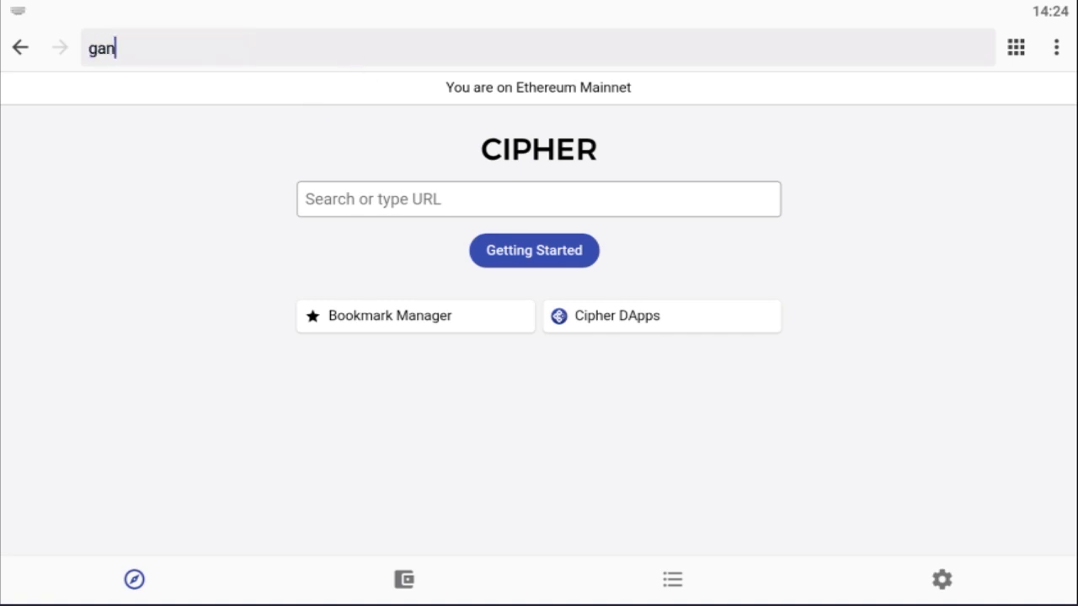
text(dhiji.io)
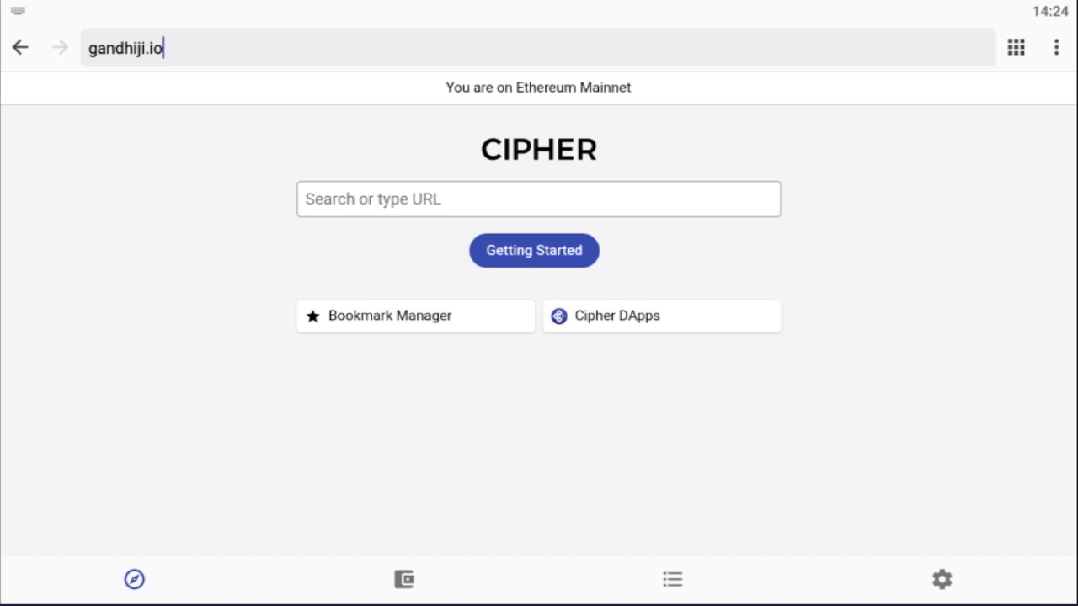
text(/ind)
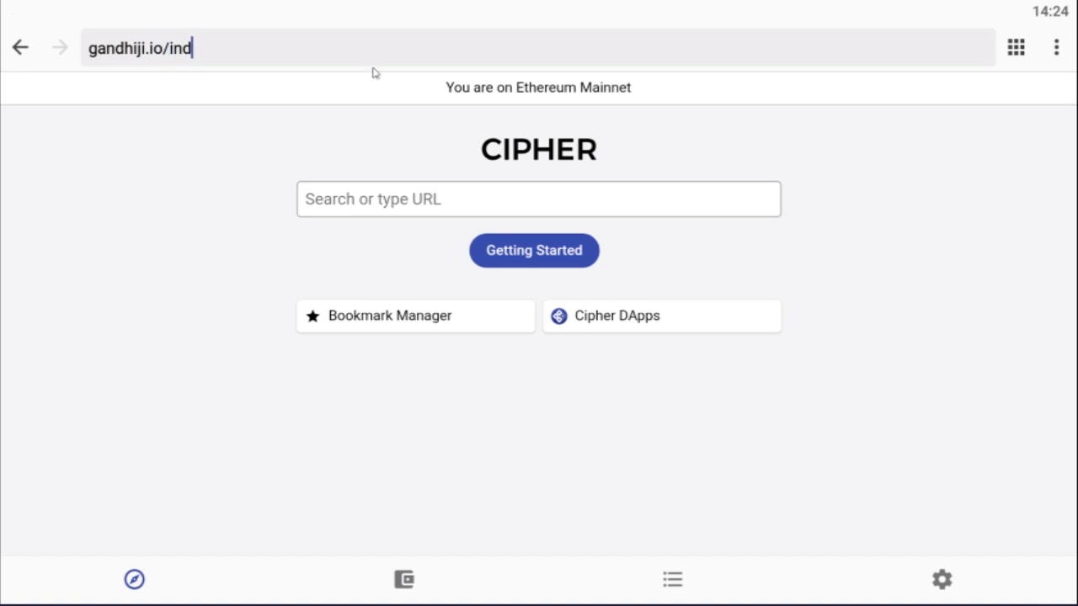
key(Return)
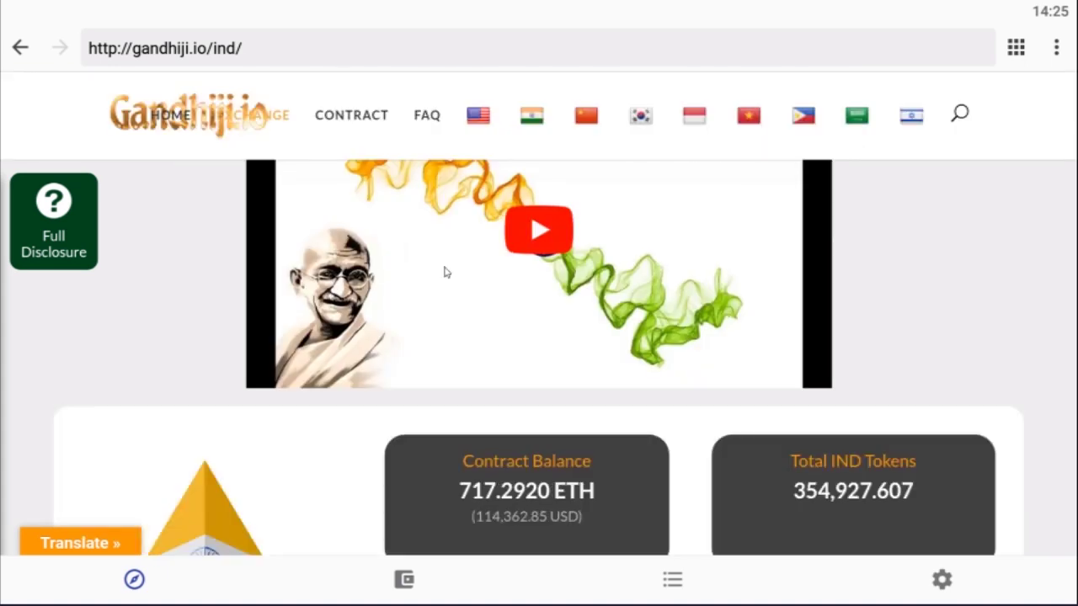
scroll(446, 271, down, 3)
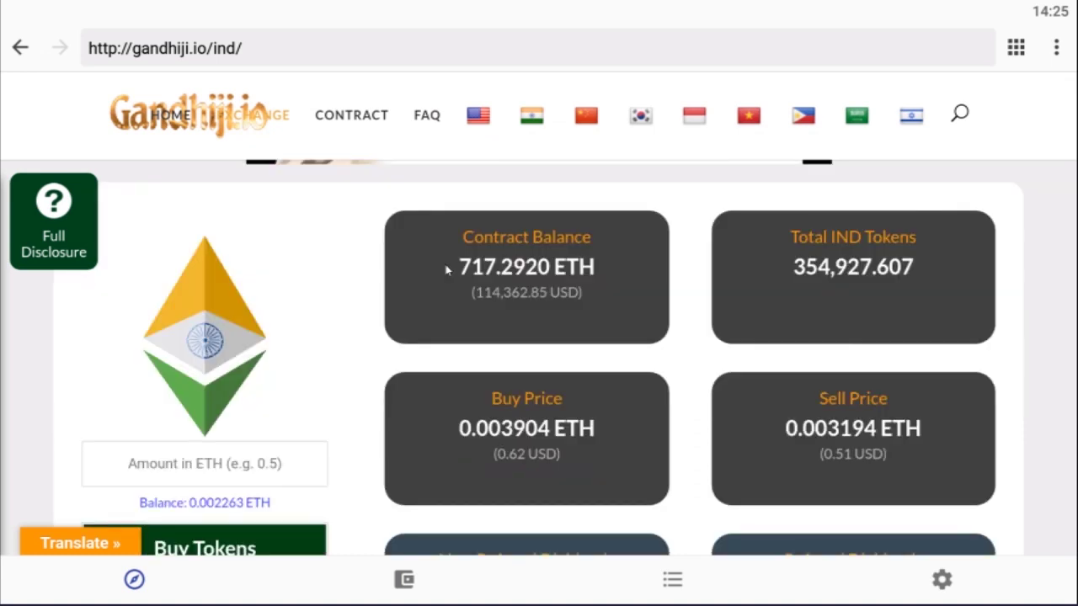
scroll(447, 269, down, 3)
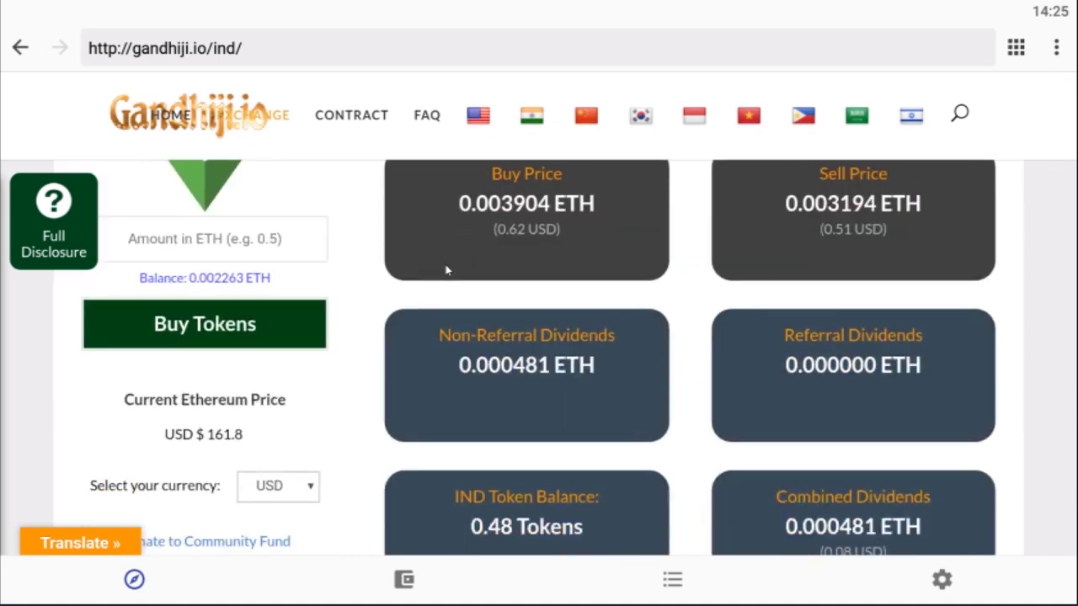
scroll(446, 270, down, 3)
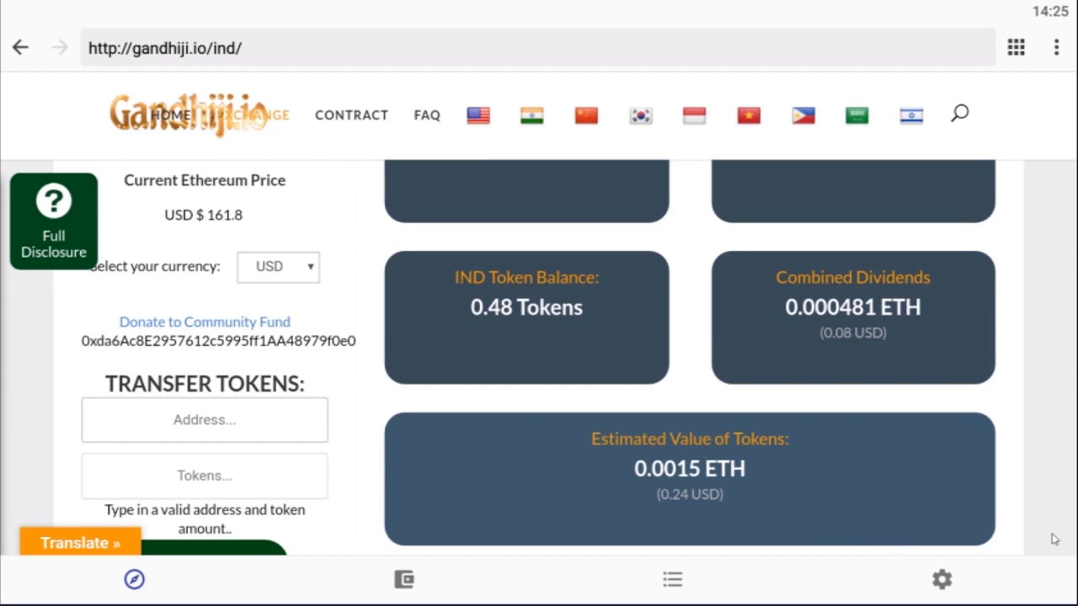
click(941, 580)
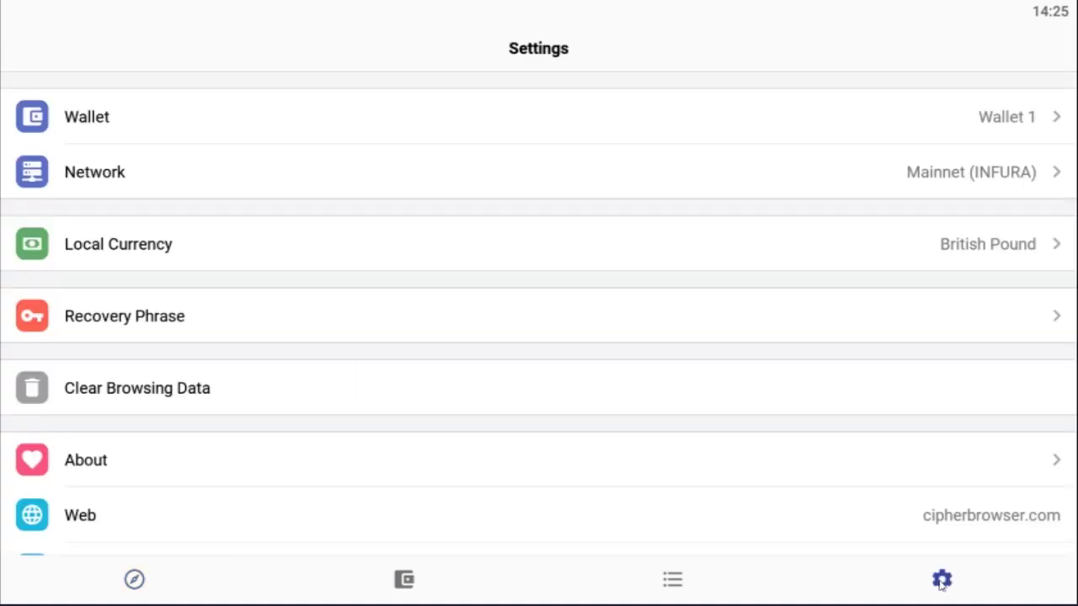
- Open Recovery Phrase, unlock with the passcode to show the 12 words, then go back
click(192, 322)
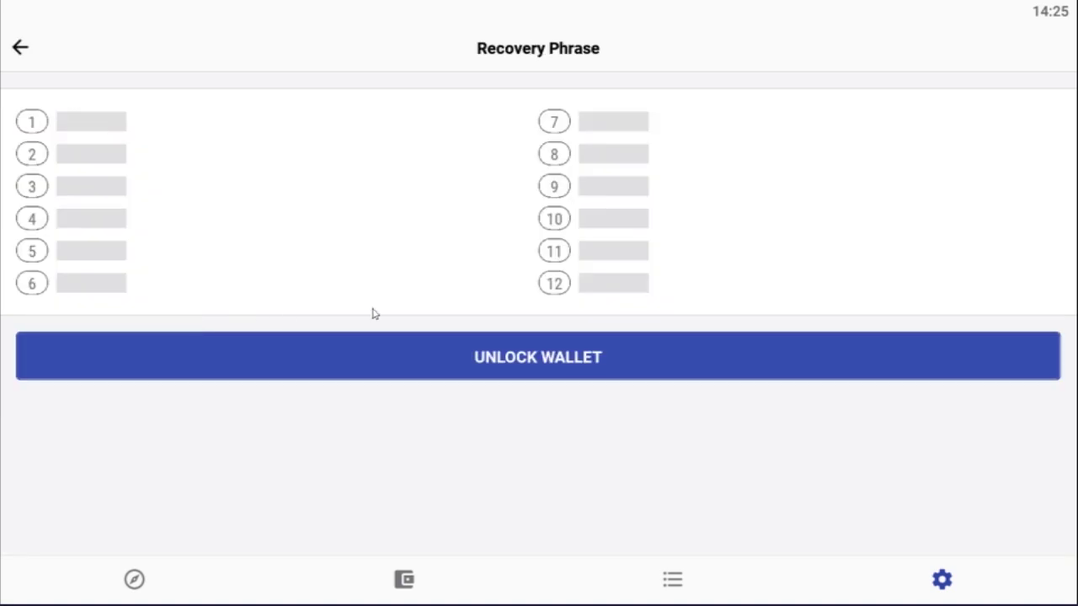
click(501, 367)
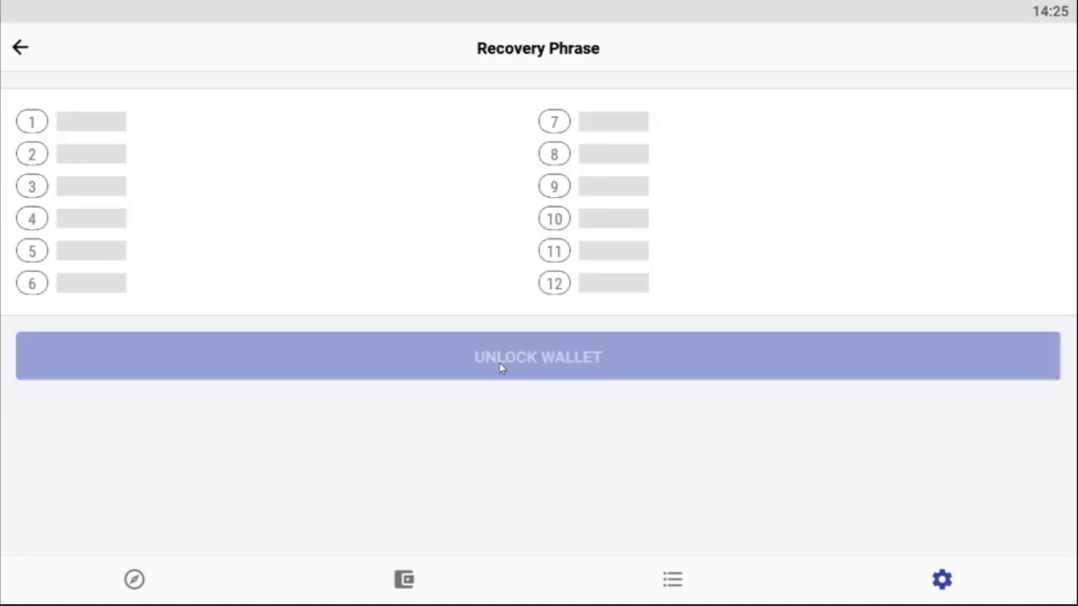
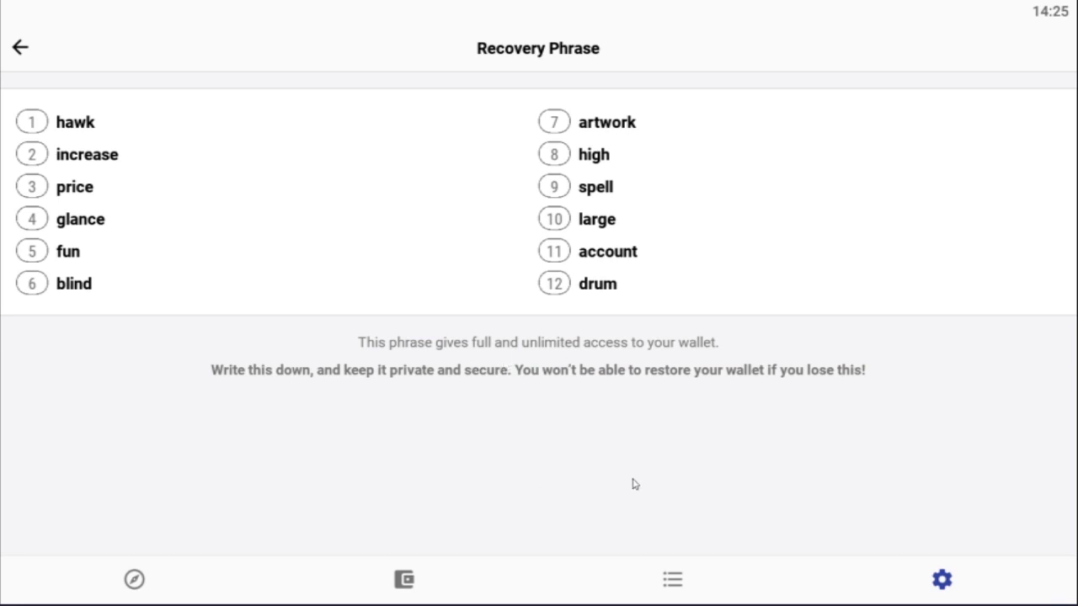
click(15, 55)
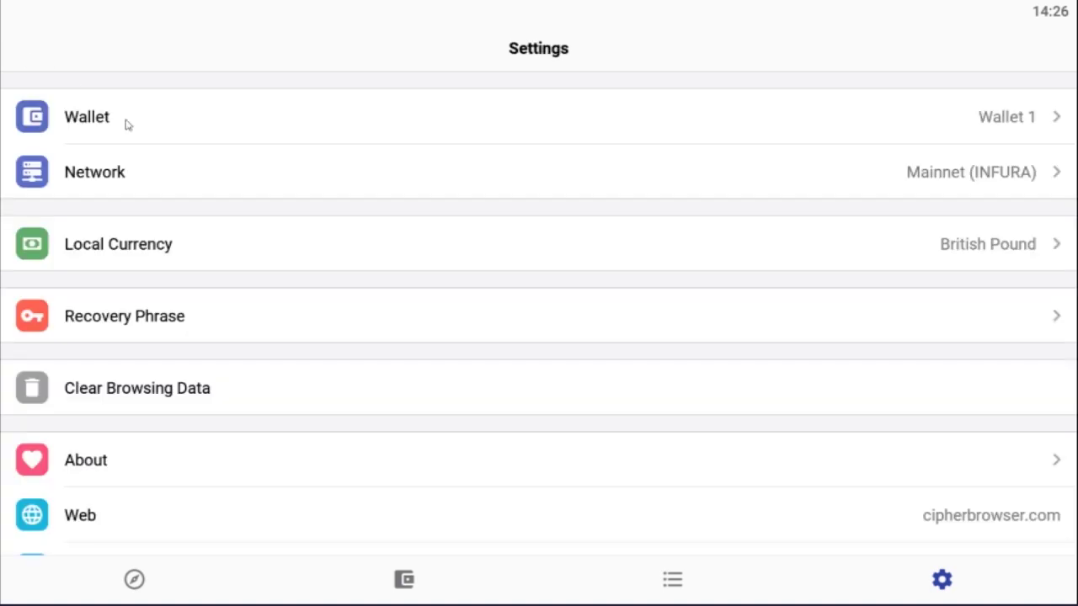
click(405, 581)
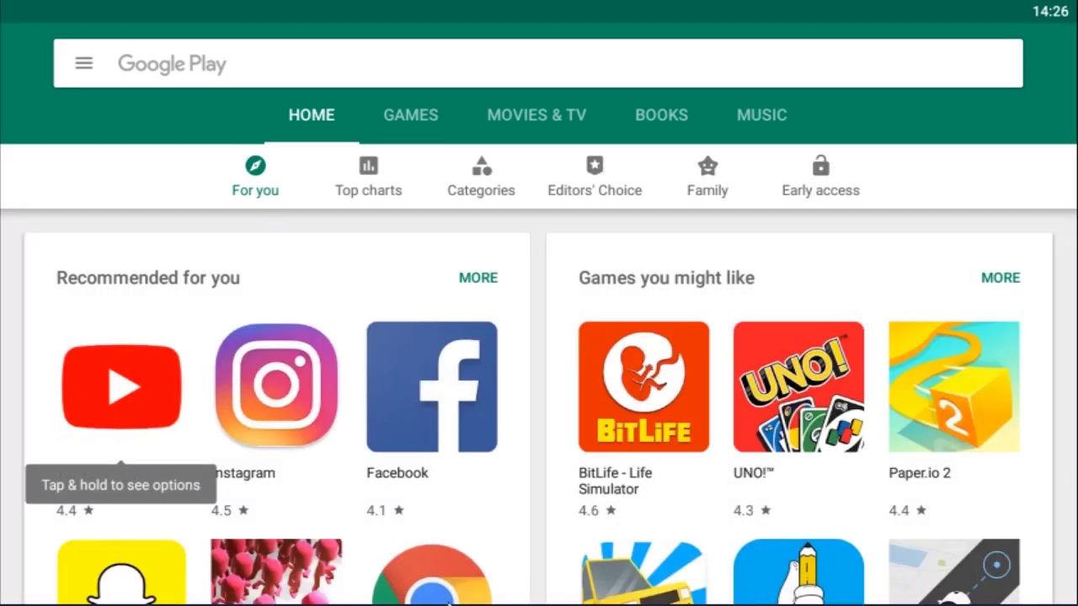
- Search Google Play for 'trust wallet' and install Trust - Crypto & Bitcoin Wallet
click(289, 66)
text(tr)
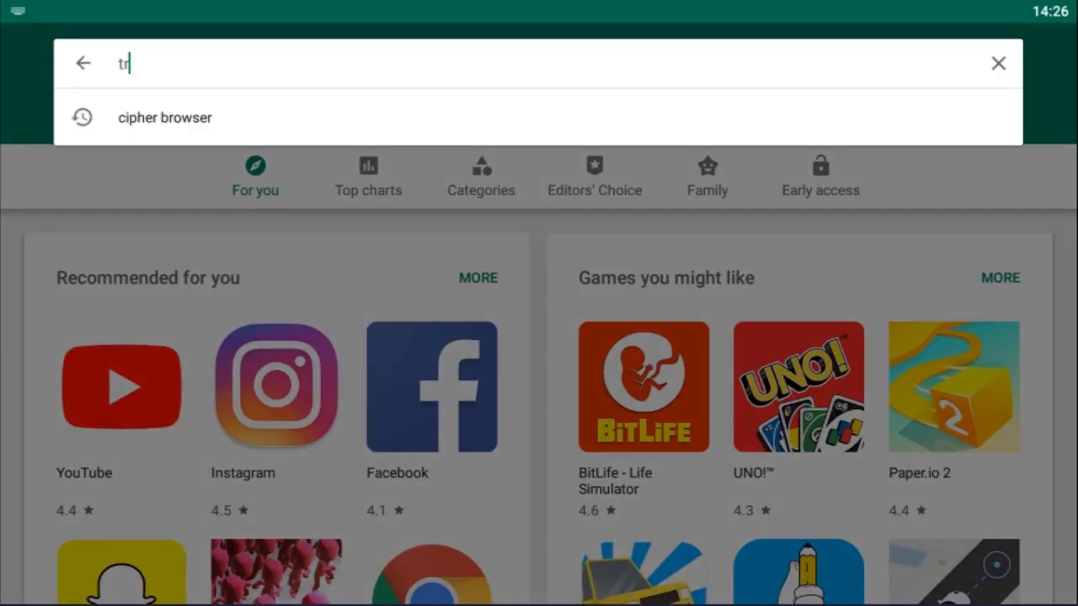
text(ust walle)
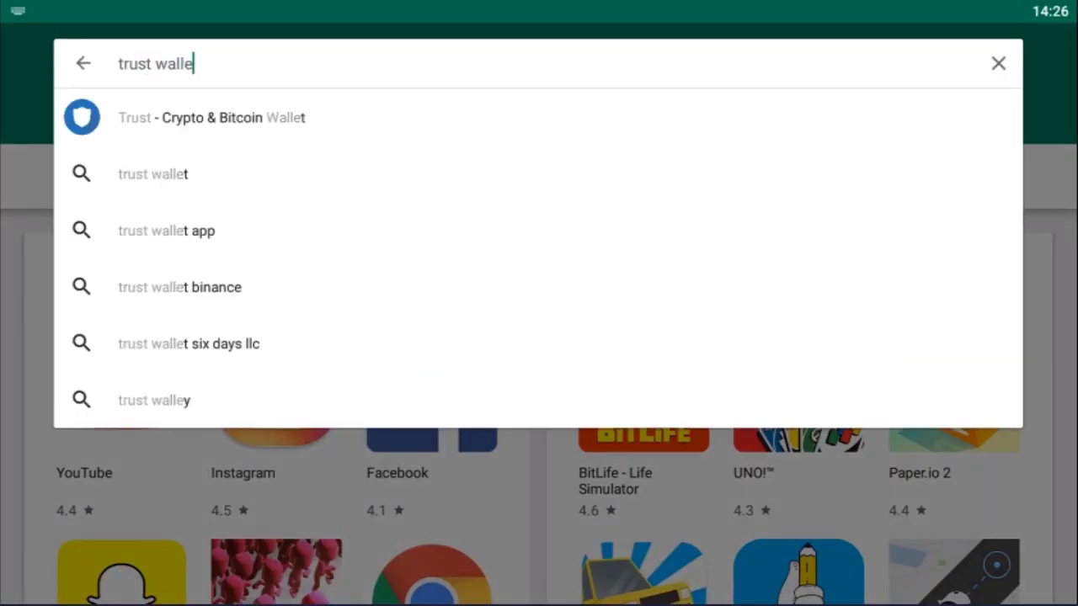
text(t)
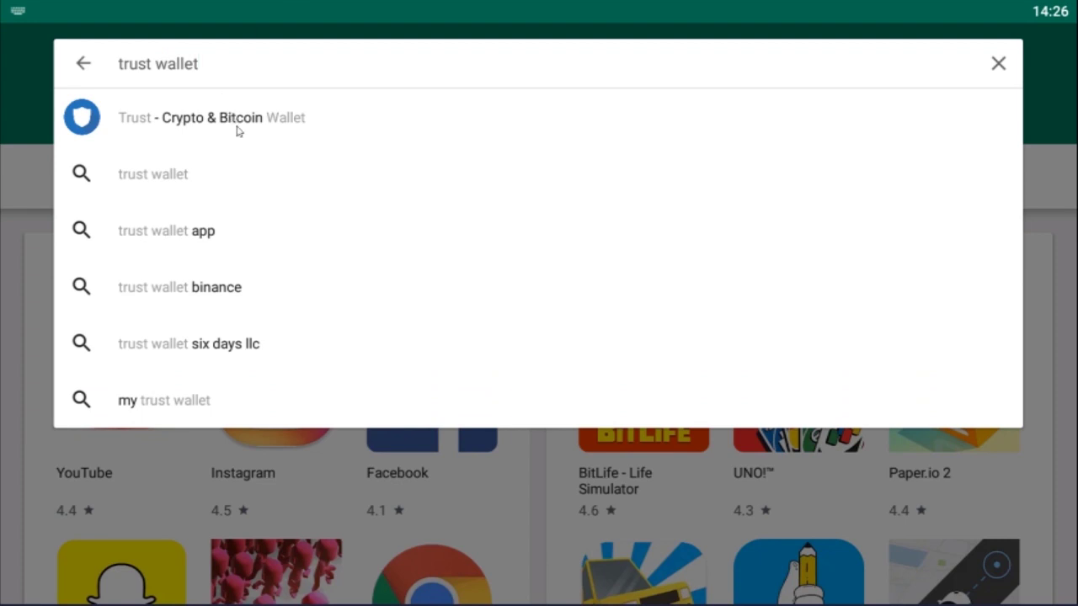
click(237, 124)
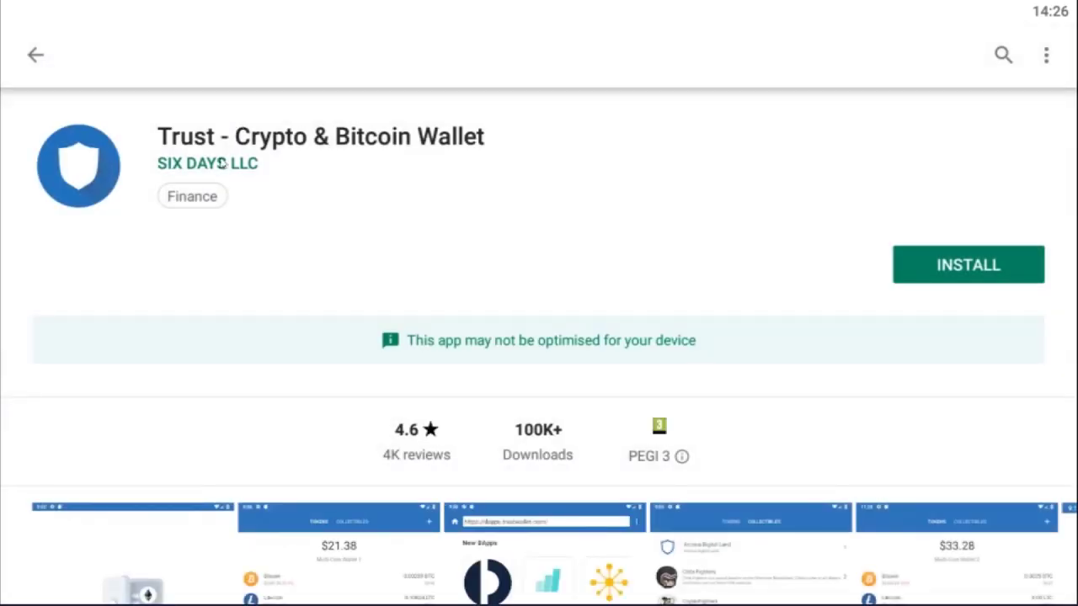
click(947, 277)
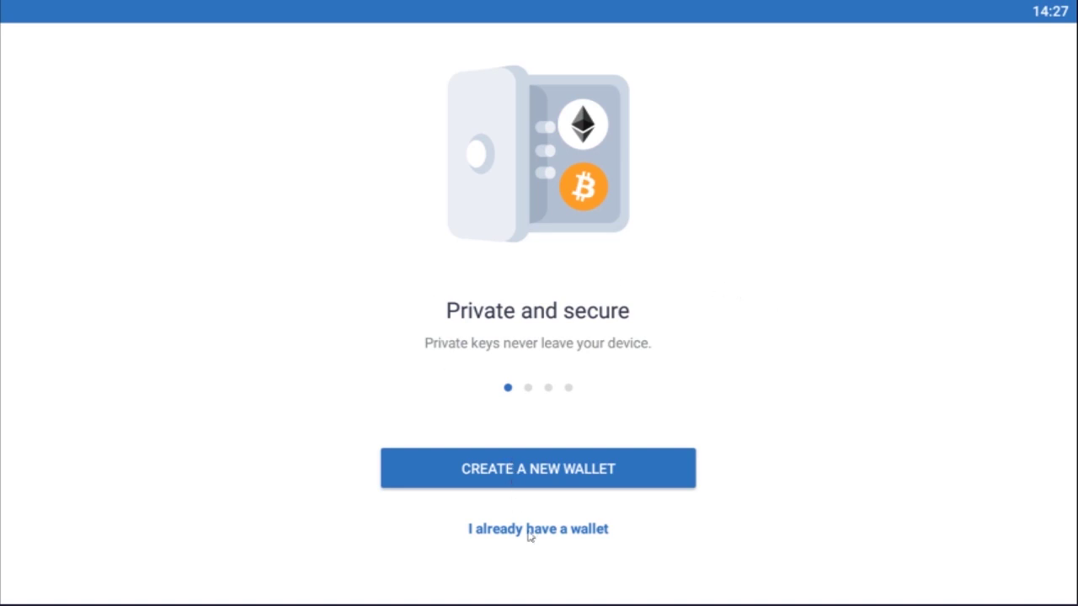
- Import an existing Multi-Coin Wallet by pasting the 12-word recovery phrase
click(587, 531)
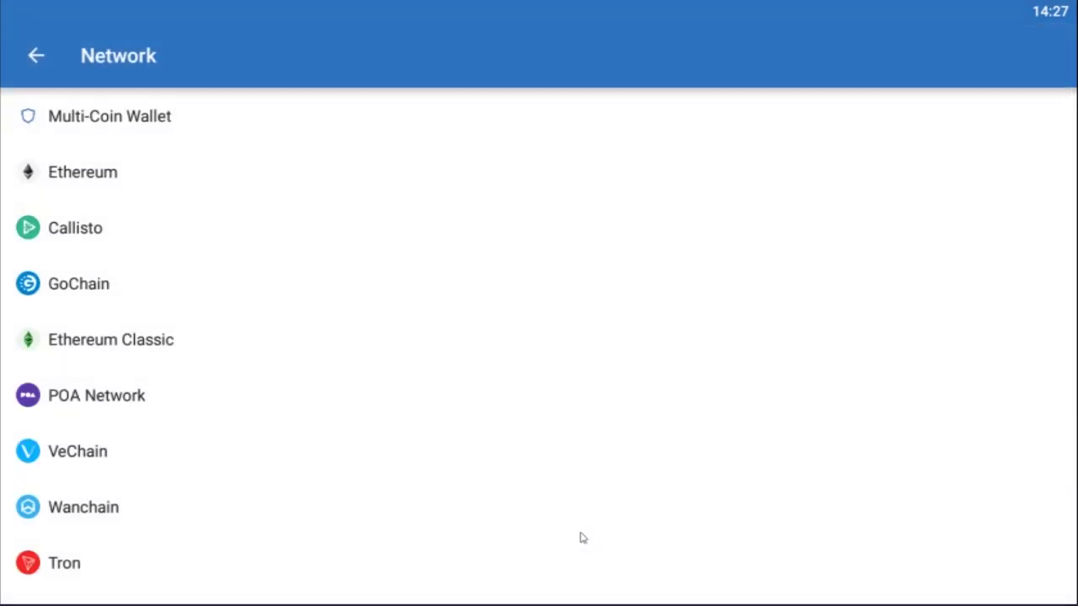
scroll(156, 125, up, 1)
click(156, 127)
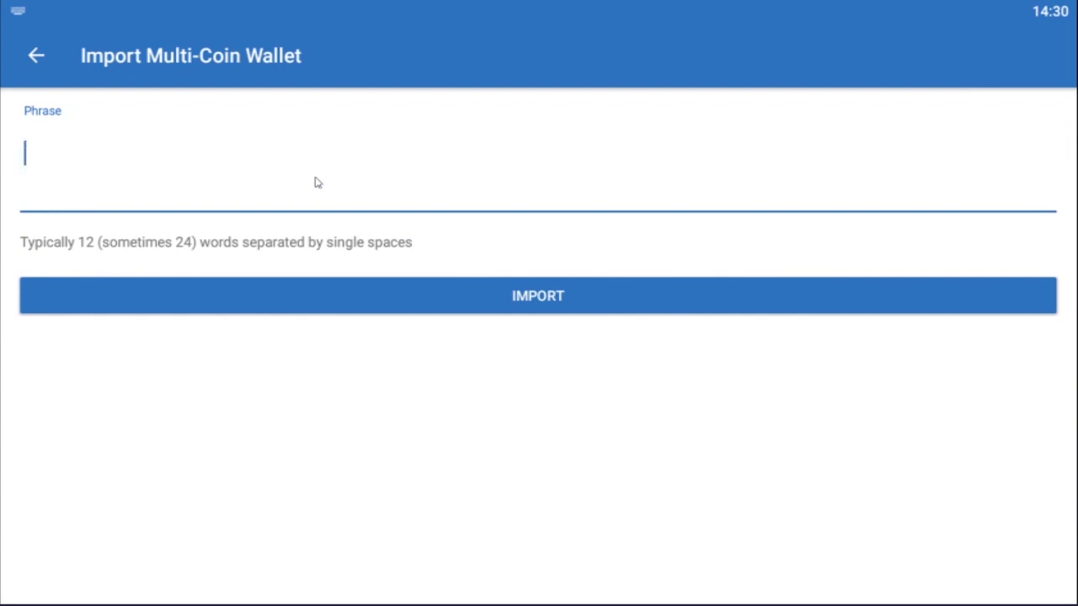
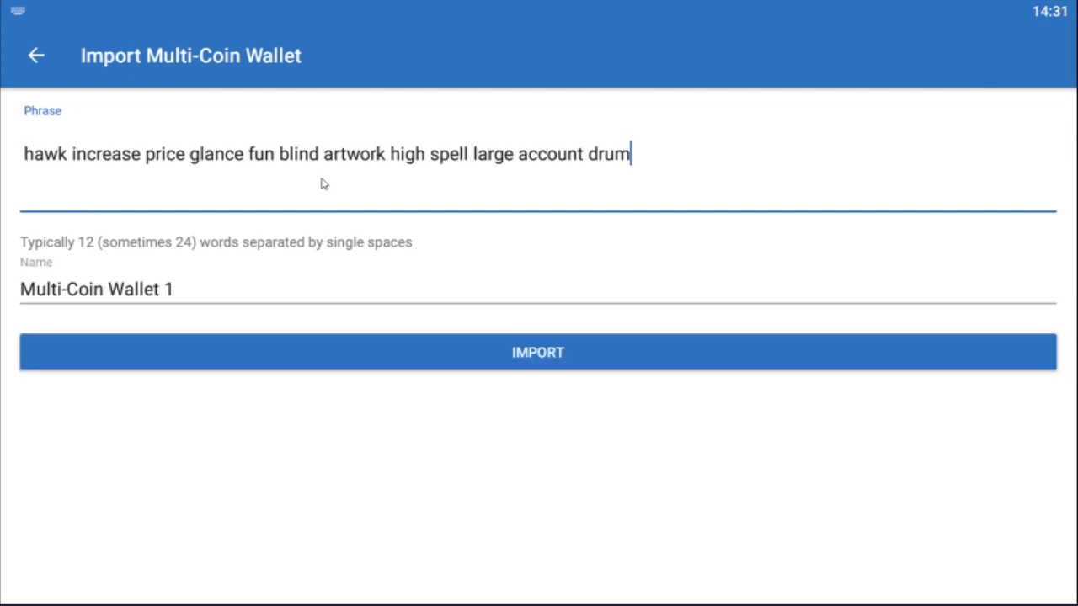
click(549, 357)
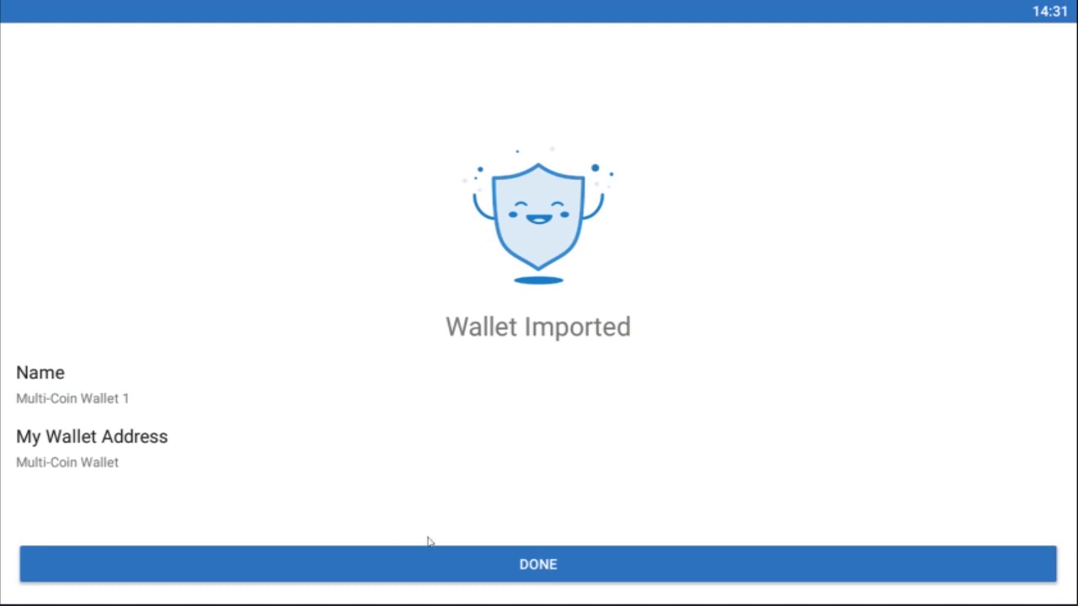
- Open the imported wallet's Ethereum balance of 0.002262626992080666 ETH
click(538, 566)
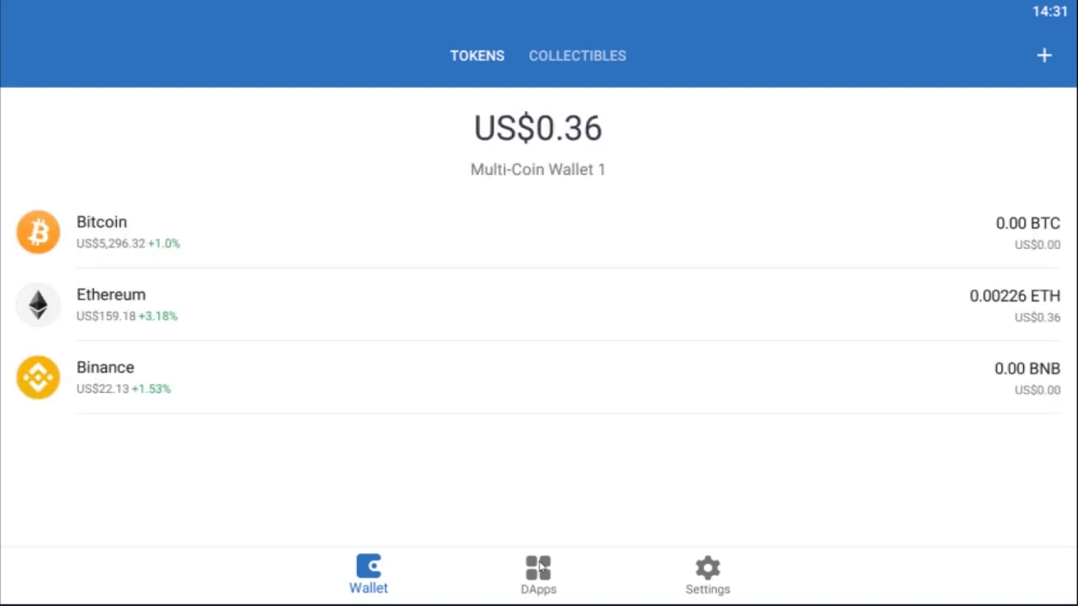
click(116, 304)
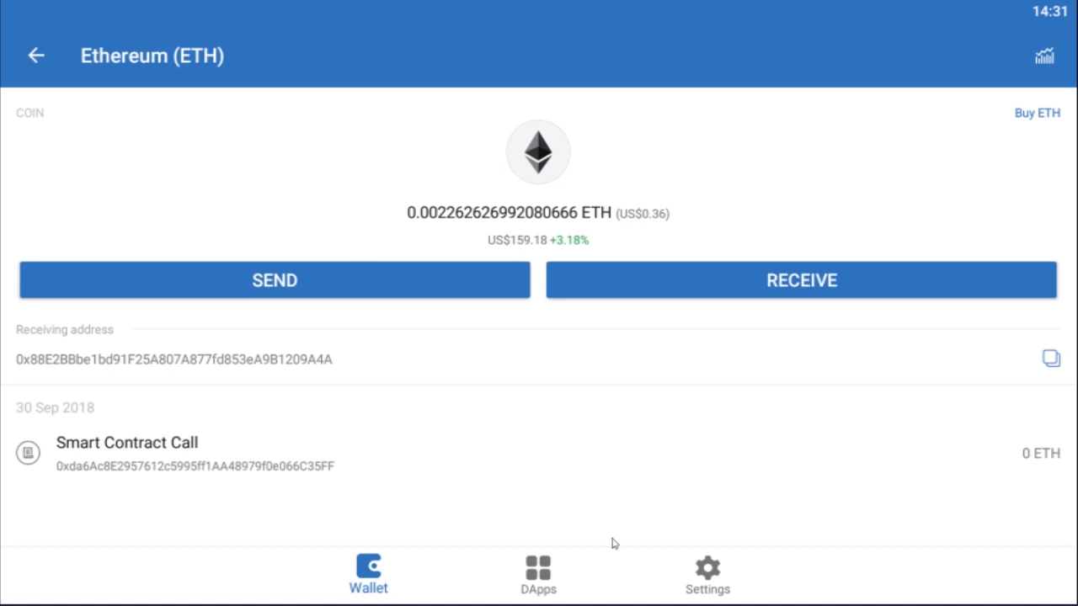
click(538, 575)
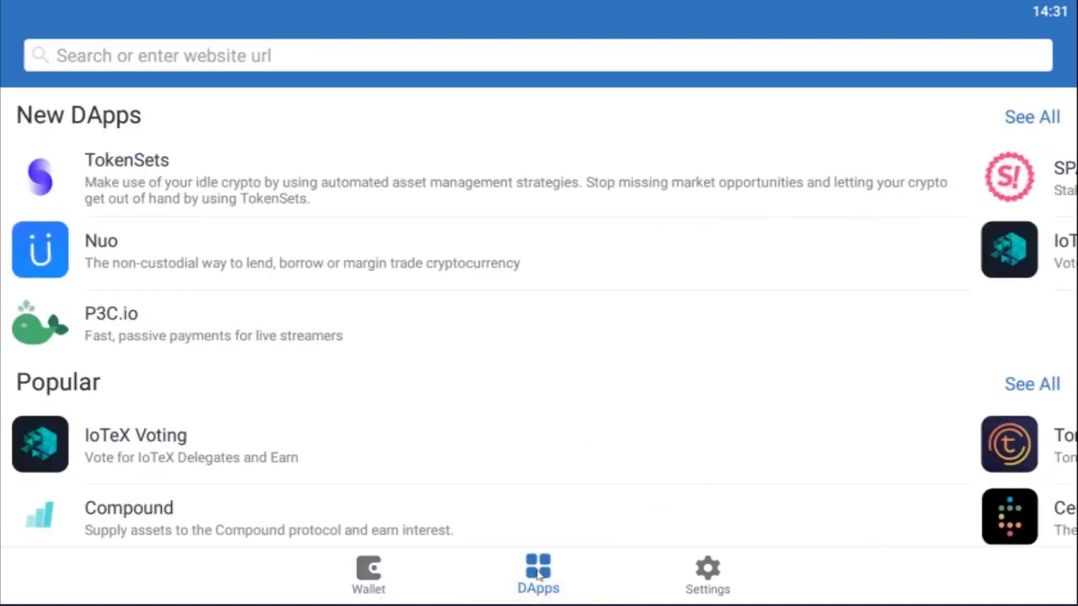
- Visit gandhiji.io/ind in the DApps browser and scroll to the 0.48 IND token balance
text(ga)
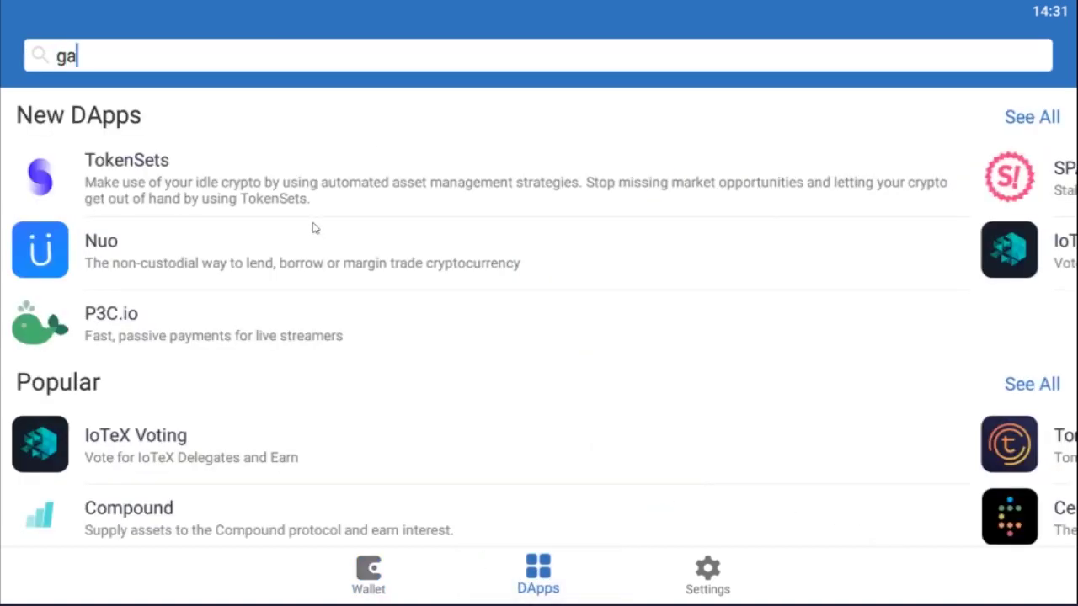
text(ndhiji.)
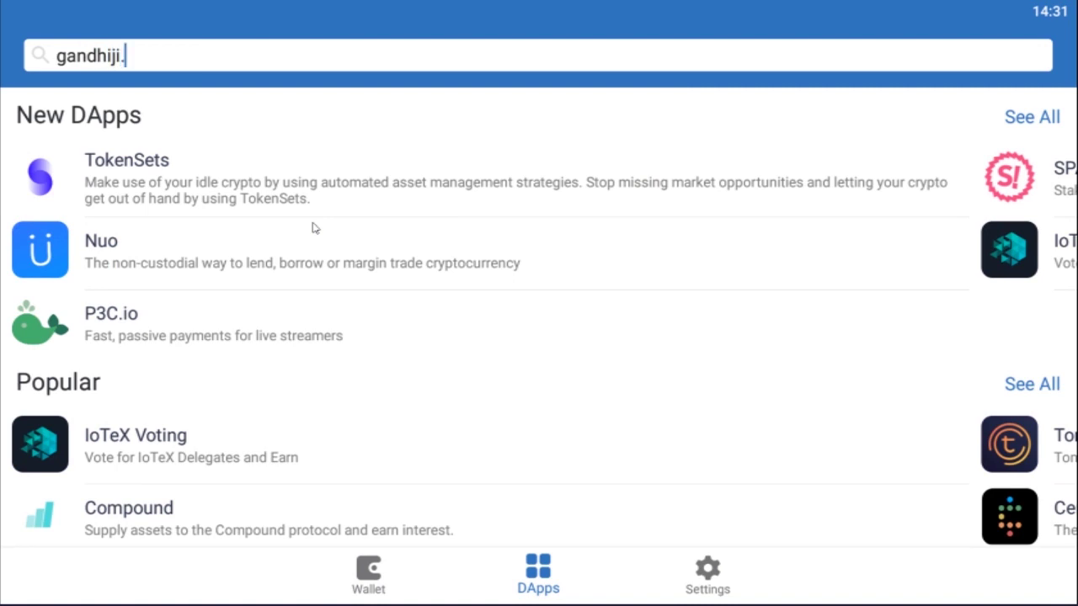
text(io/ind)
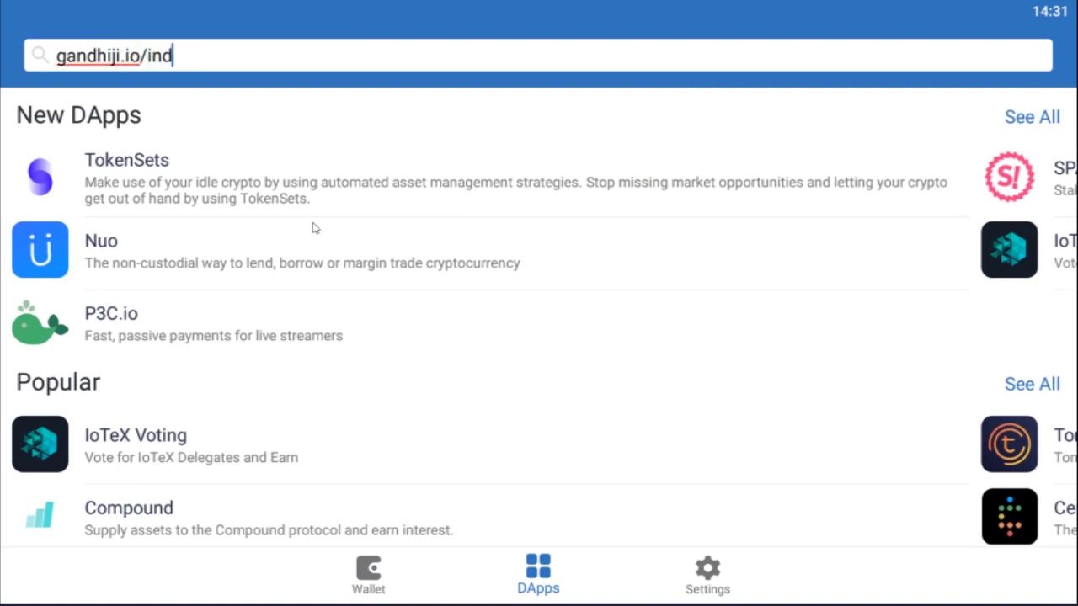
key(Return)
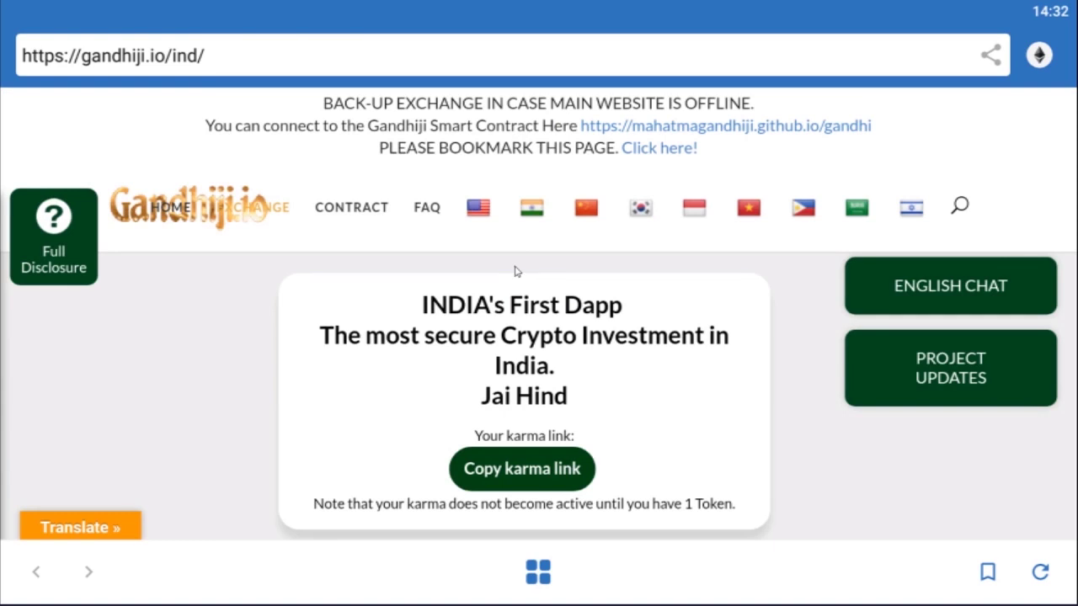
scroll(515, 271, down, 3)
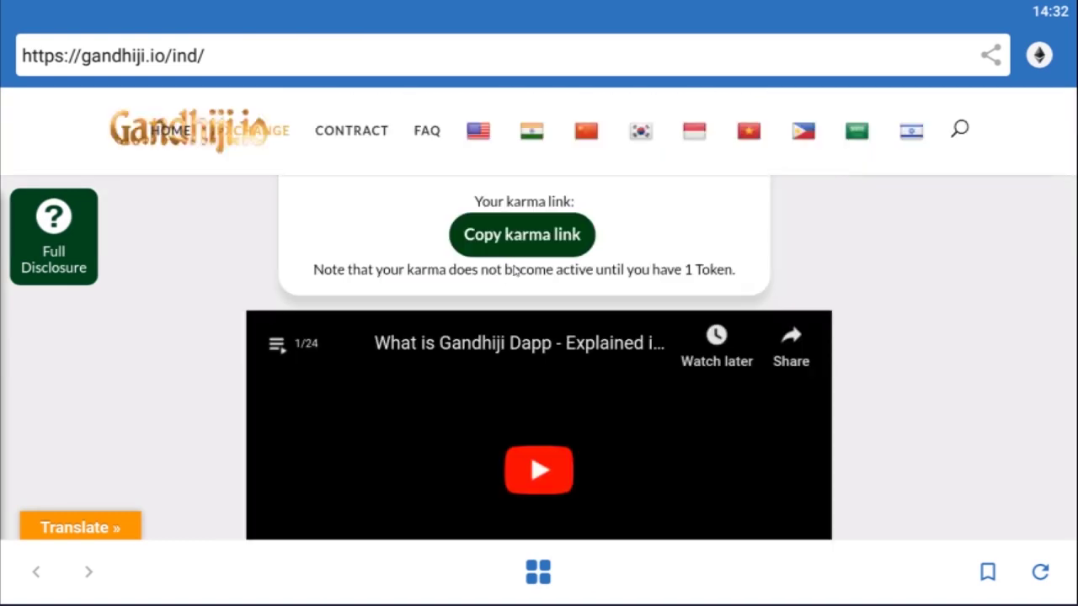
scroll(515, 271, down, 10)
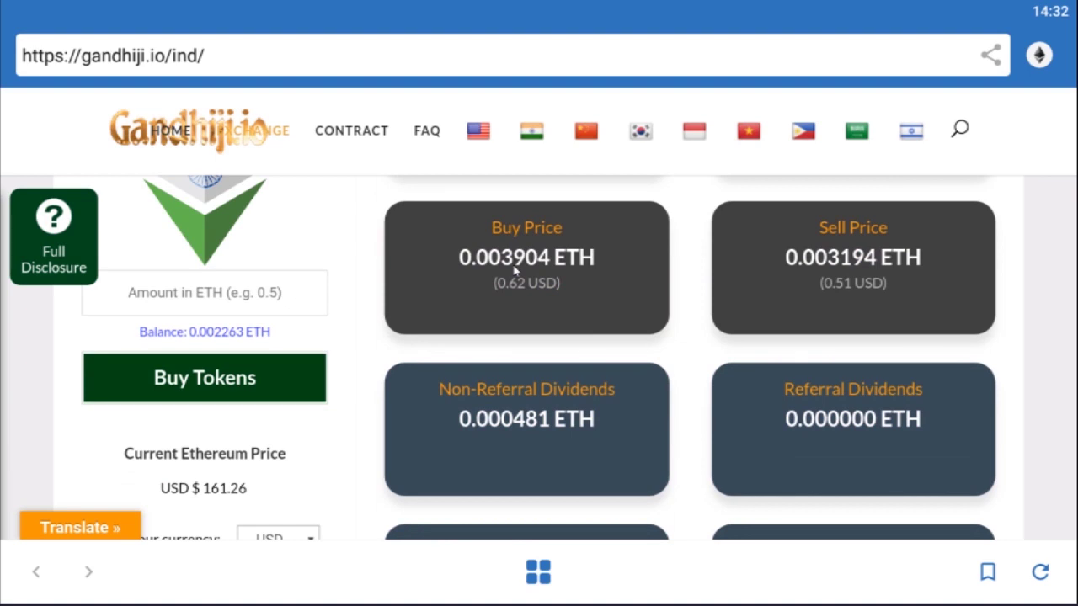
scroll(515, 270, down, 3)
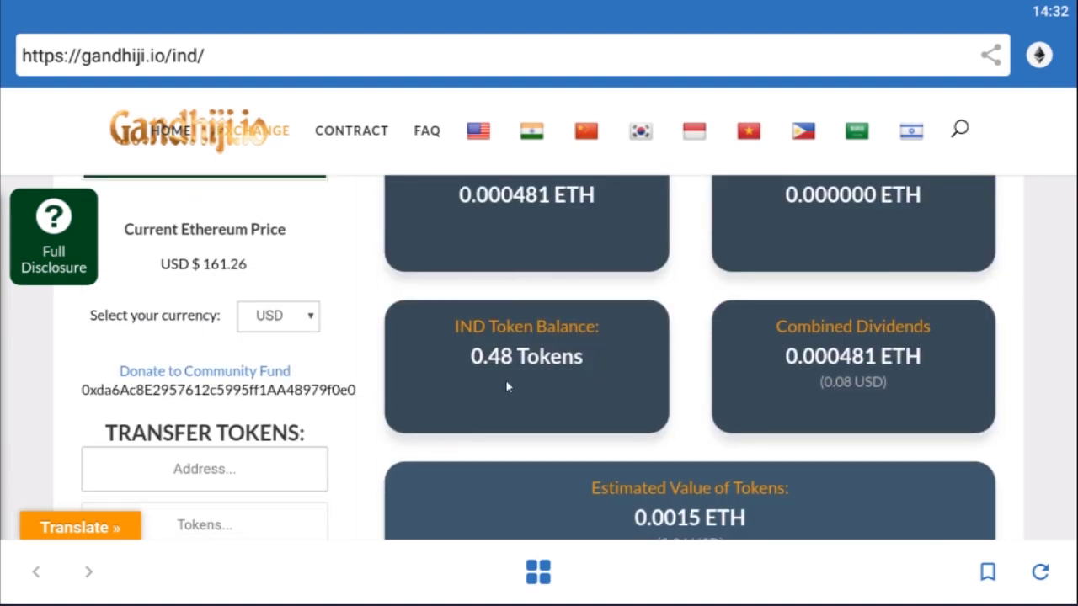
scroll(507, 387, up, 10)
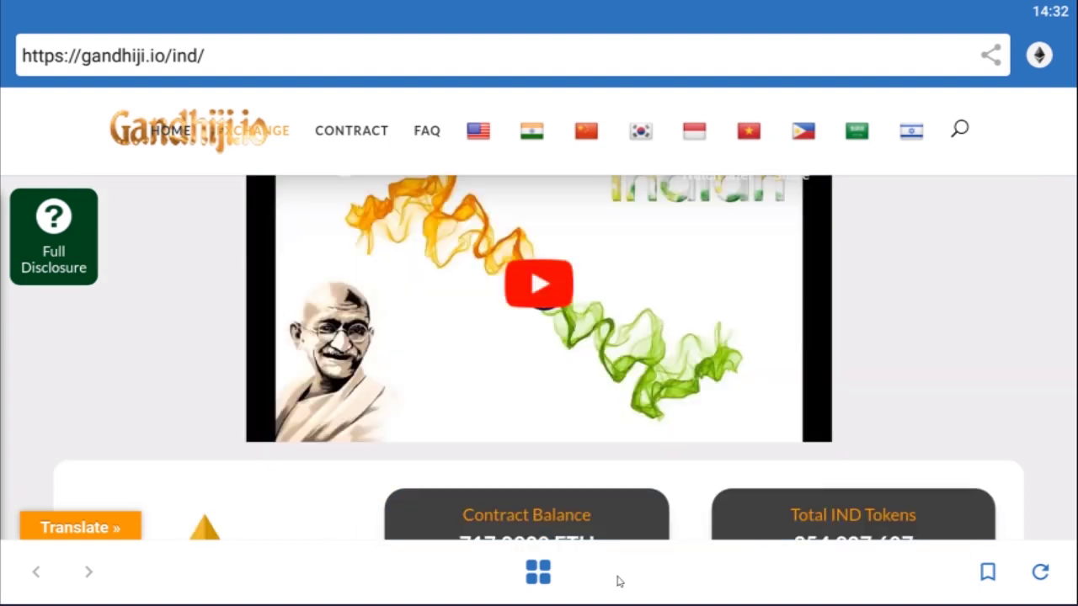
click(538, 573)
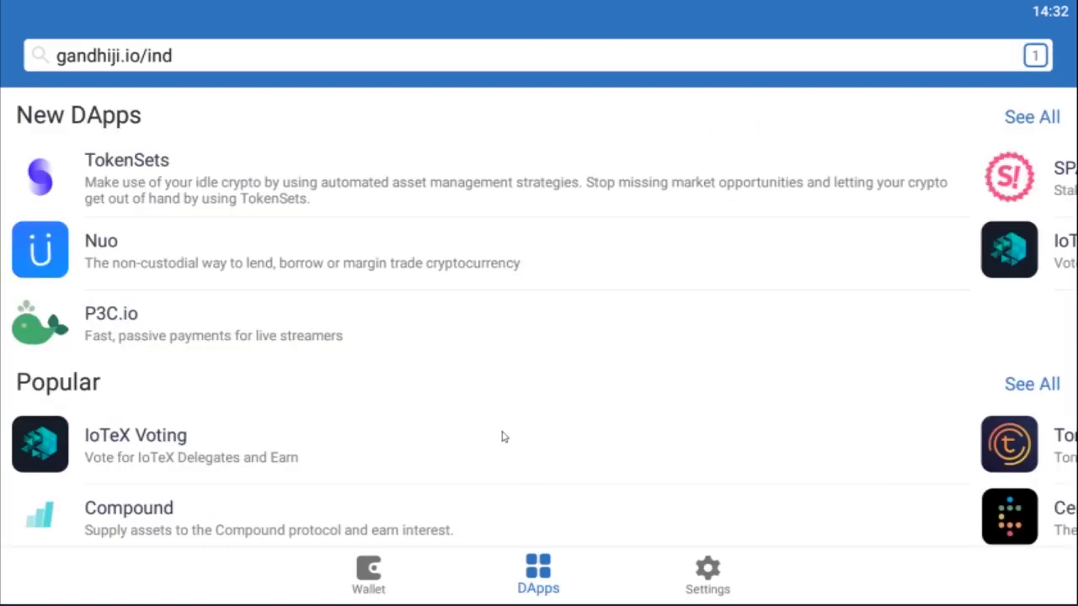
- Go to Settings > Wallets and open the details of Multi-Coin Wallet 1
click(371, 575)
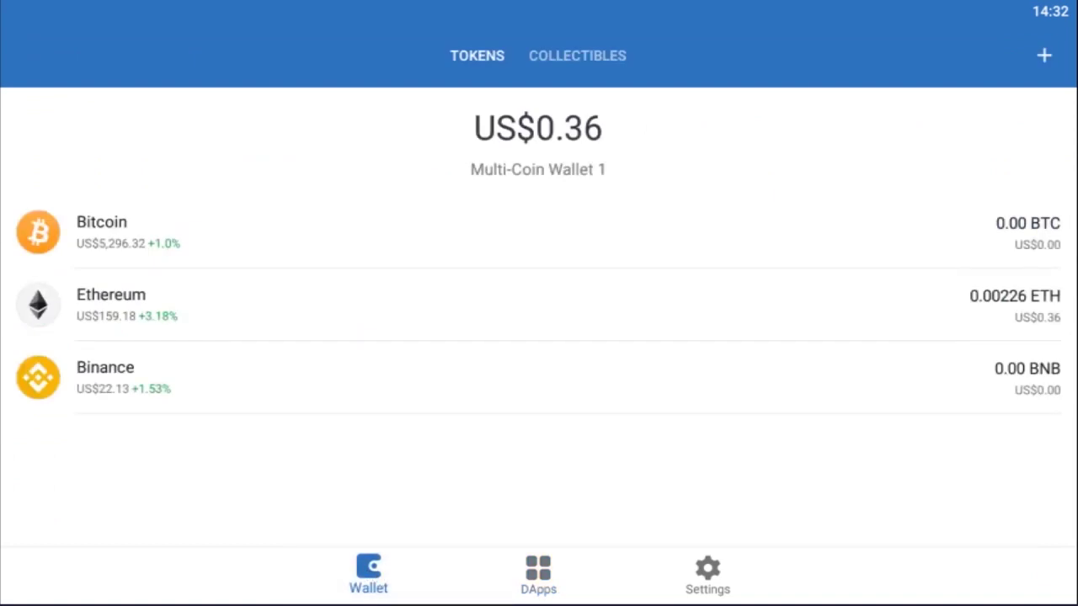
click(716, 584)
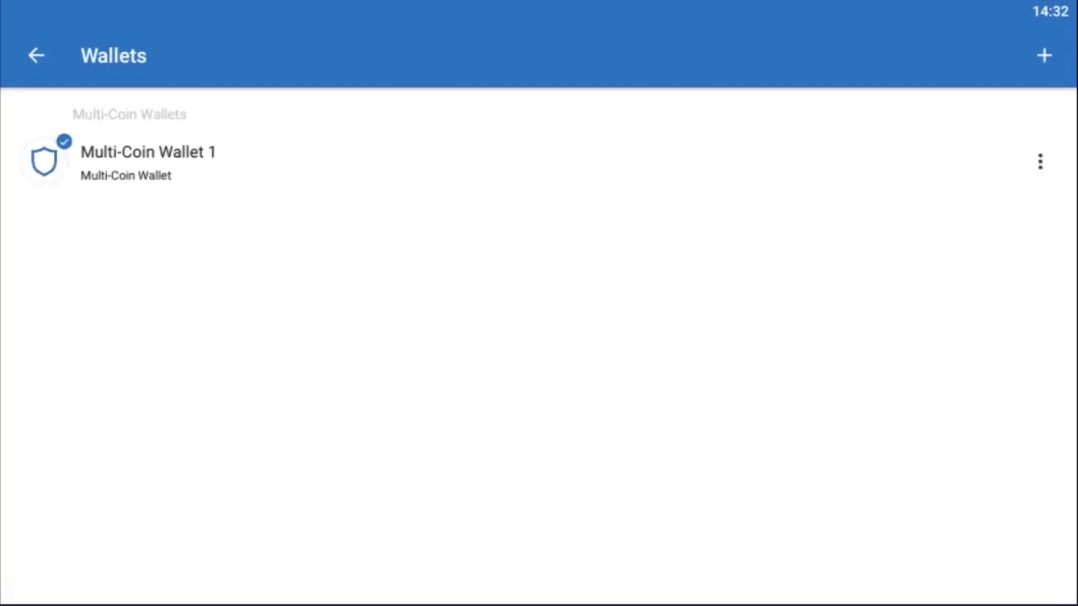
click(1040, 163)
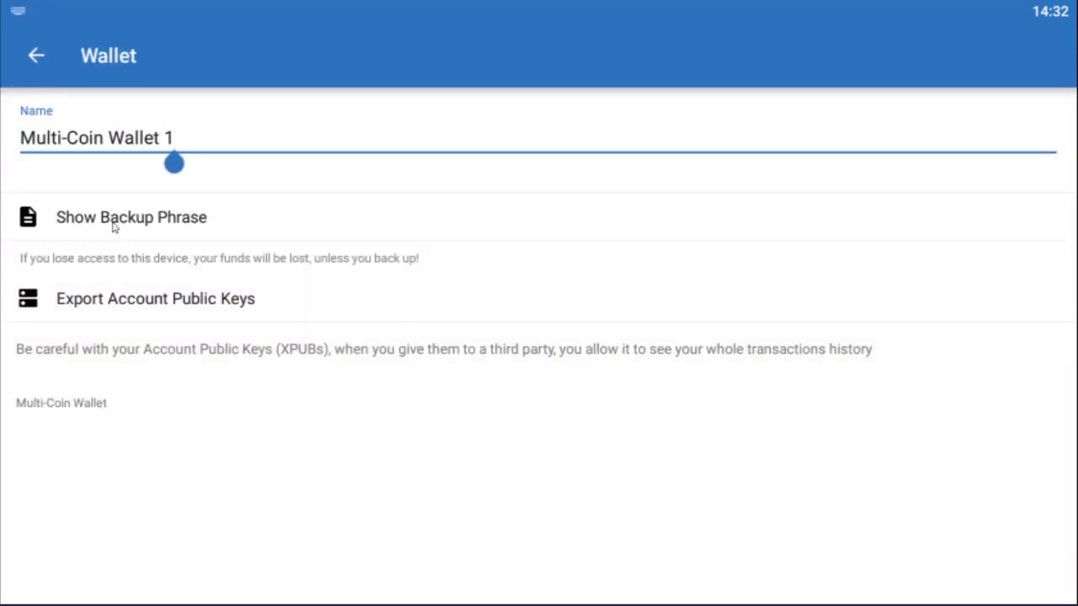
- Show the backup phrase to display the wallet's 12 recovery words in order
click(114, 222)
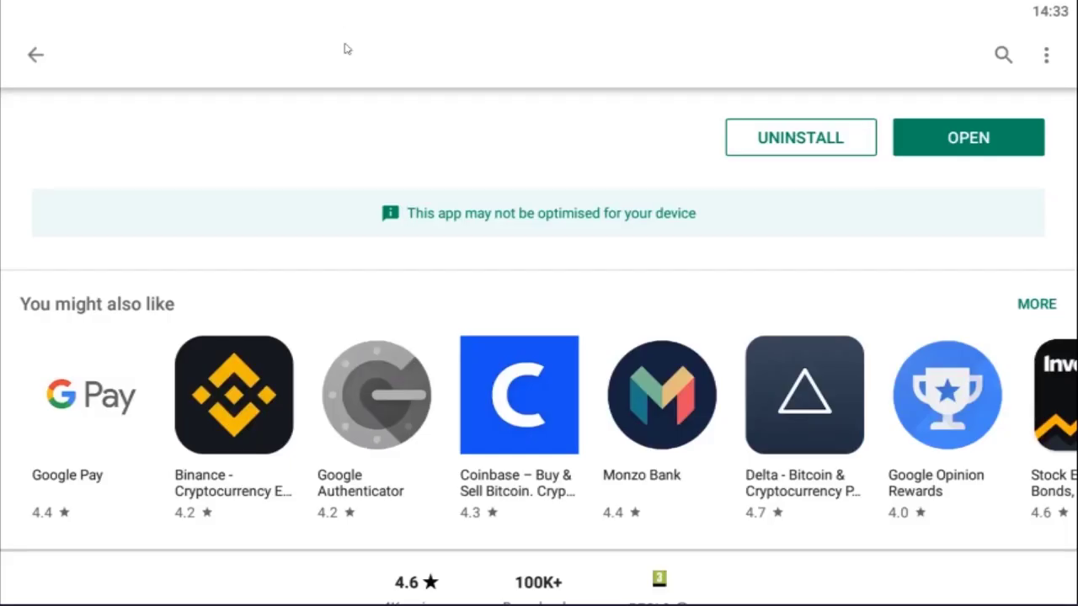
- Search Google Play for 'coinbase wallet' and scroll the results to the Coinbase Wallet listing
click(1004, 57)
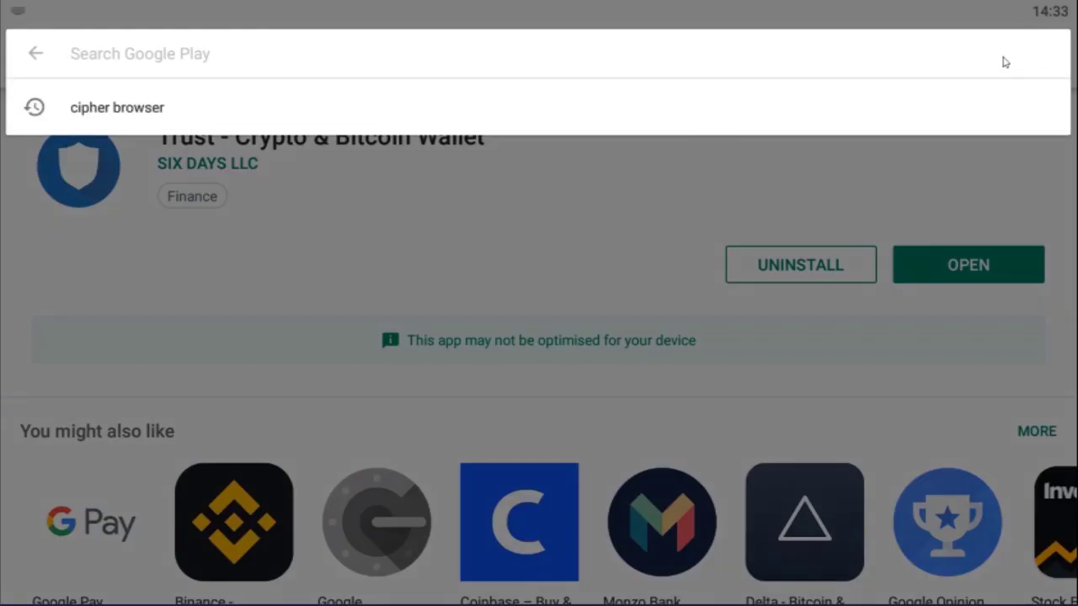
text(coinbase)
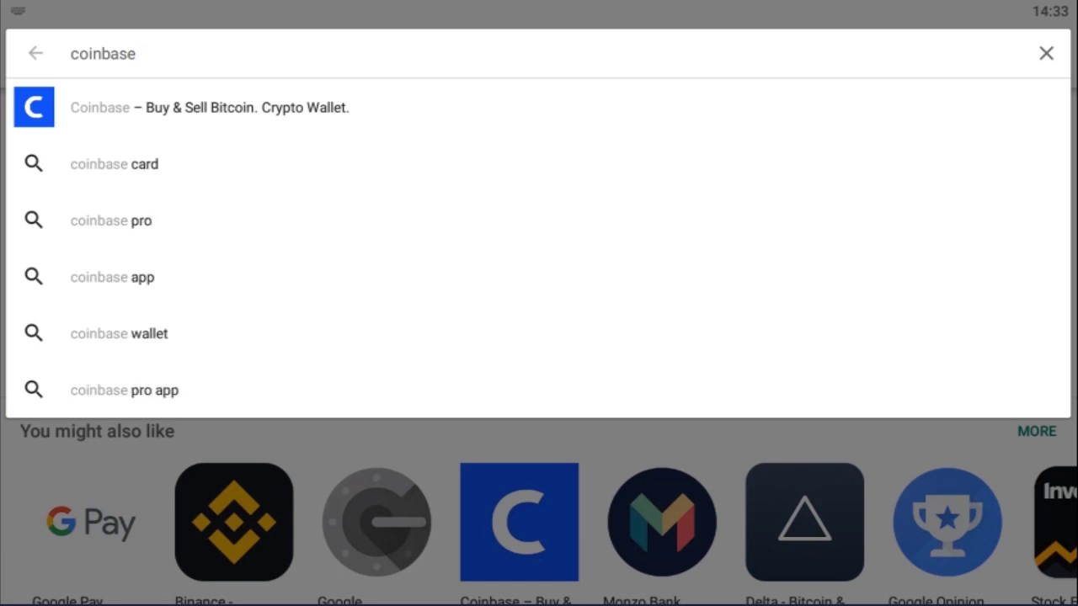
text( wallet app)
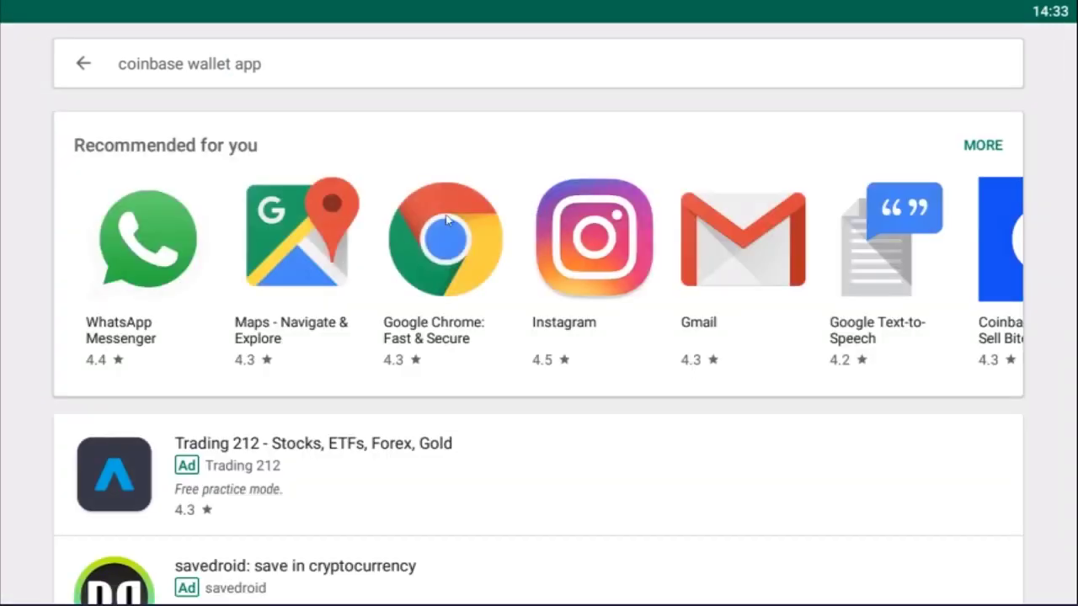
scroll(368, 223, down, 5)
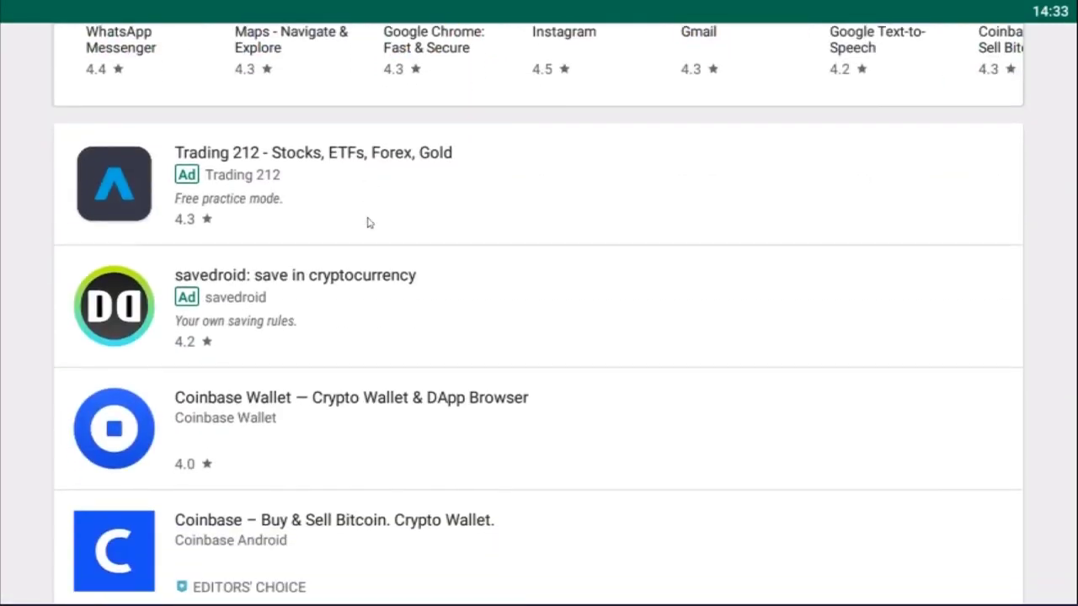
scroll(367, 222, down, 5)
scroll(367, 222, up, 5)
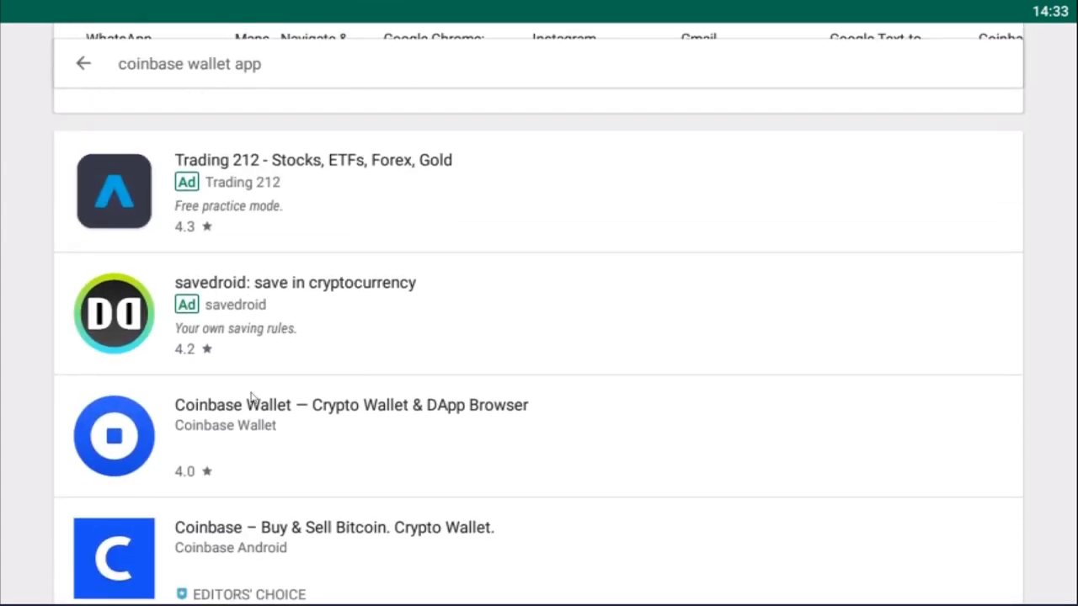
- Install Coinbase Wallet from its store page and launch it once installation finishes
click(202, 422)
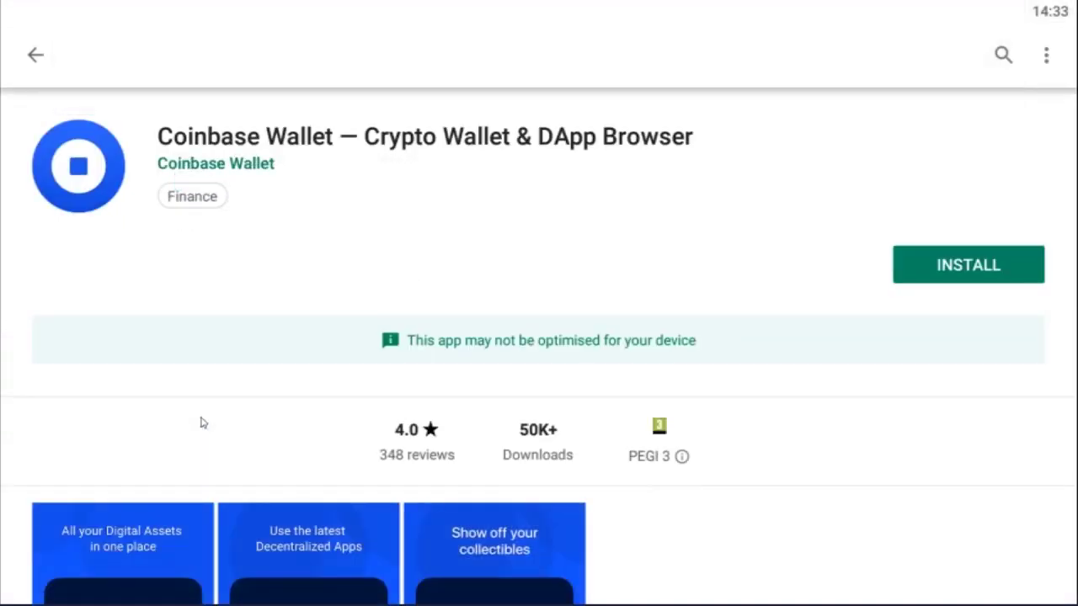
click(965, 269)
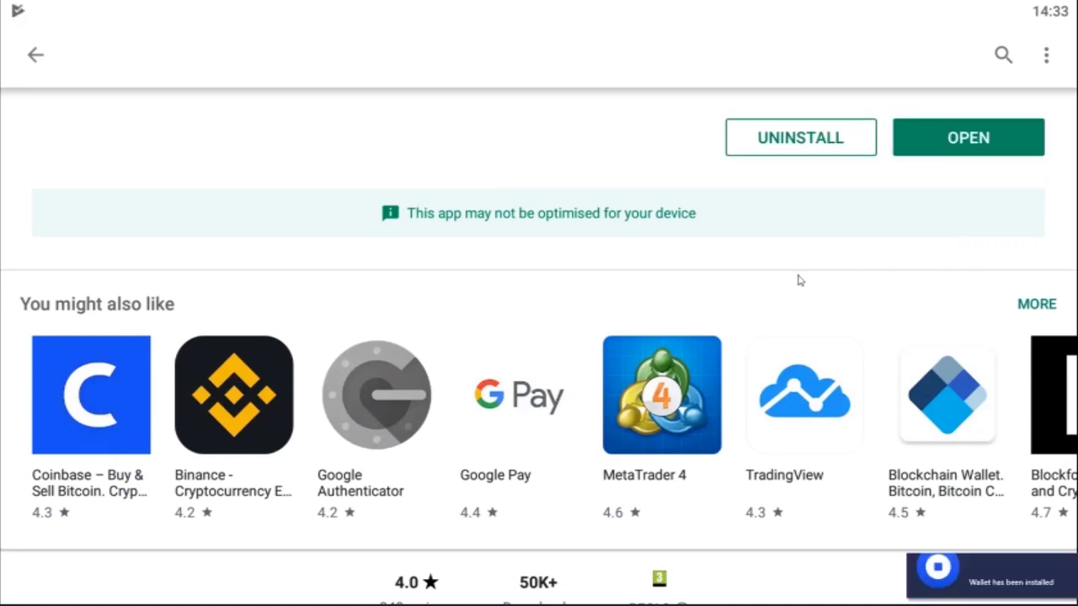
scroll(837, 329, up, 2)
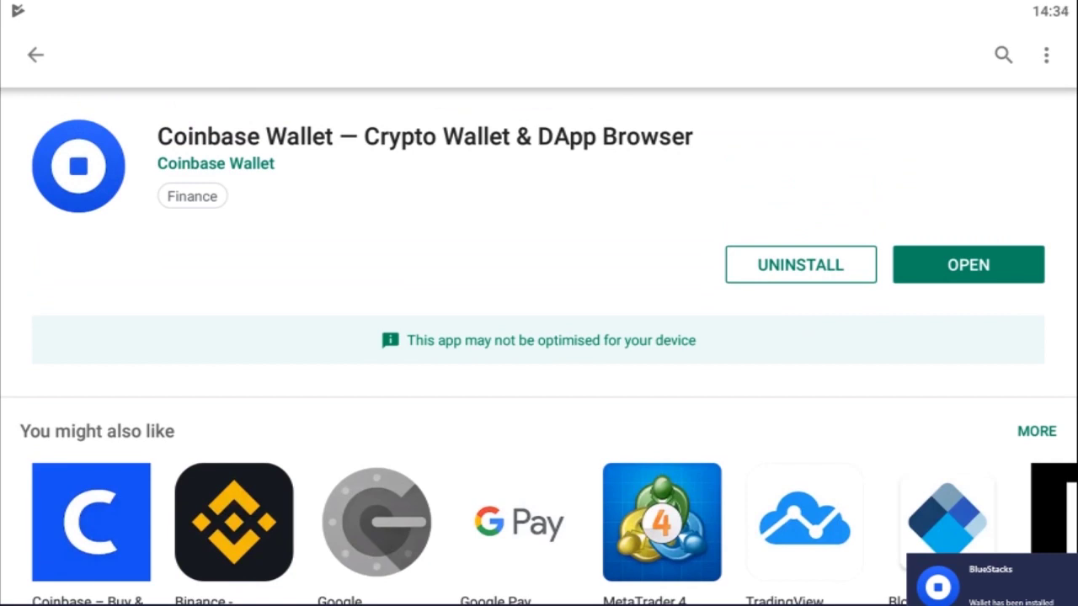
click(970, 267)
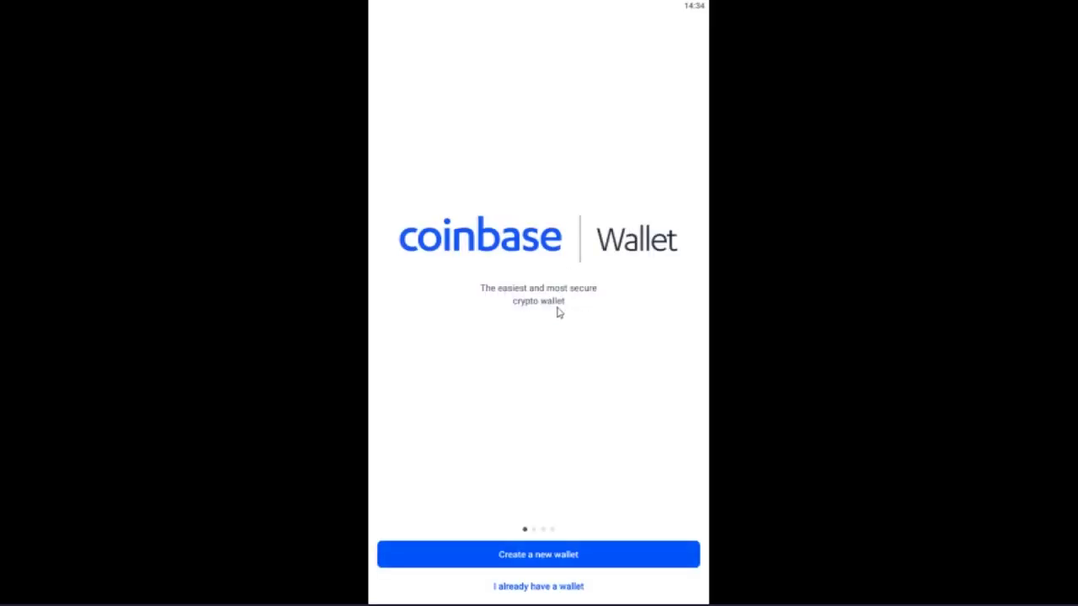
- Restore an existing wallet in Coinbase Wallet from the 12-word recovery phrase and submit it
click(546, 589)
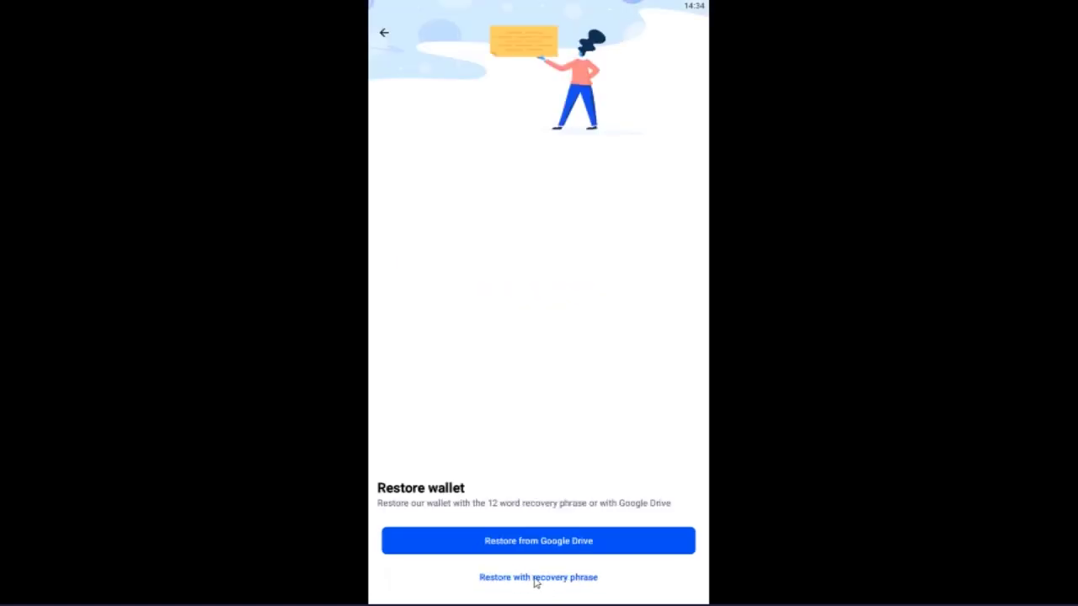
click(535, 579)
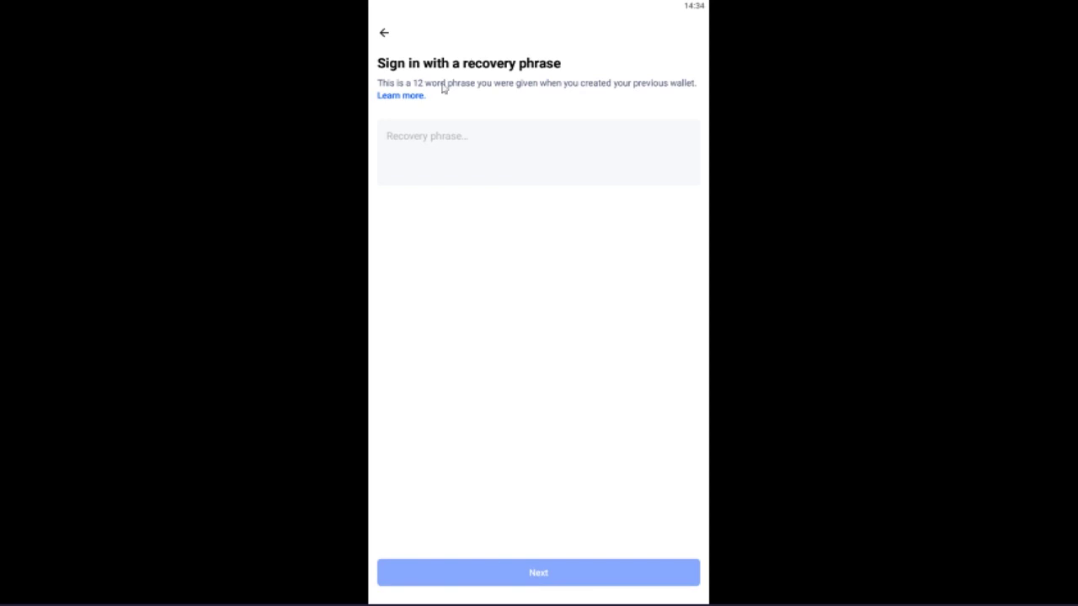
click(461, 147)
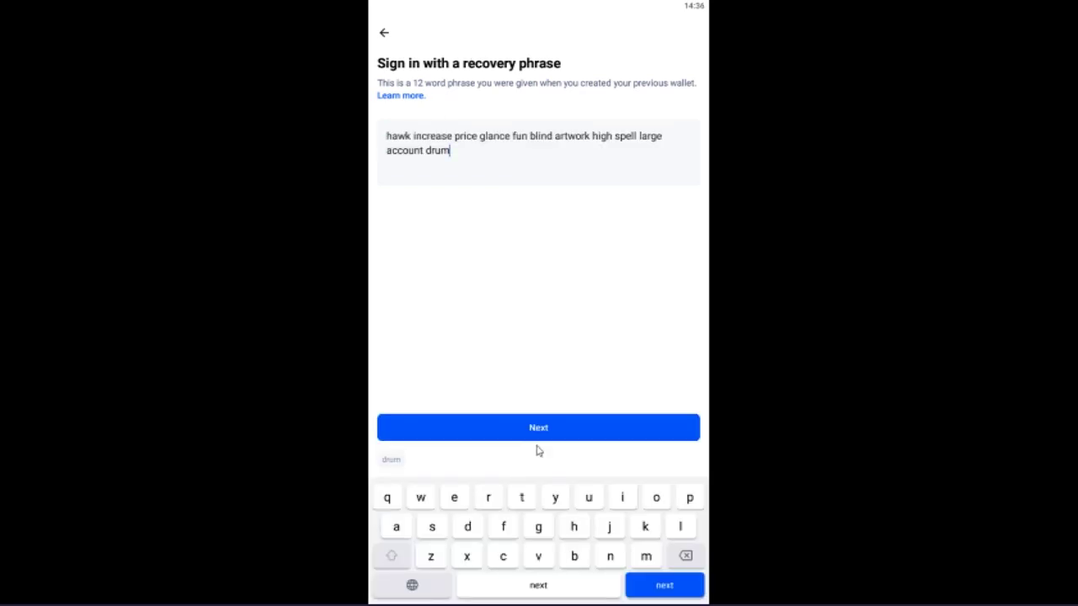
click(548, 436)
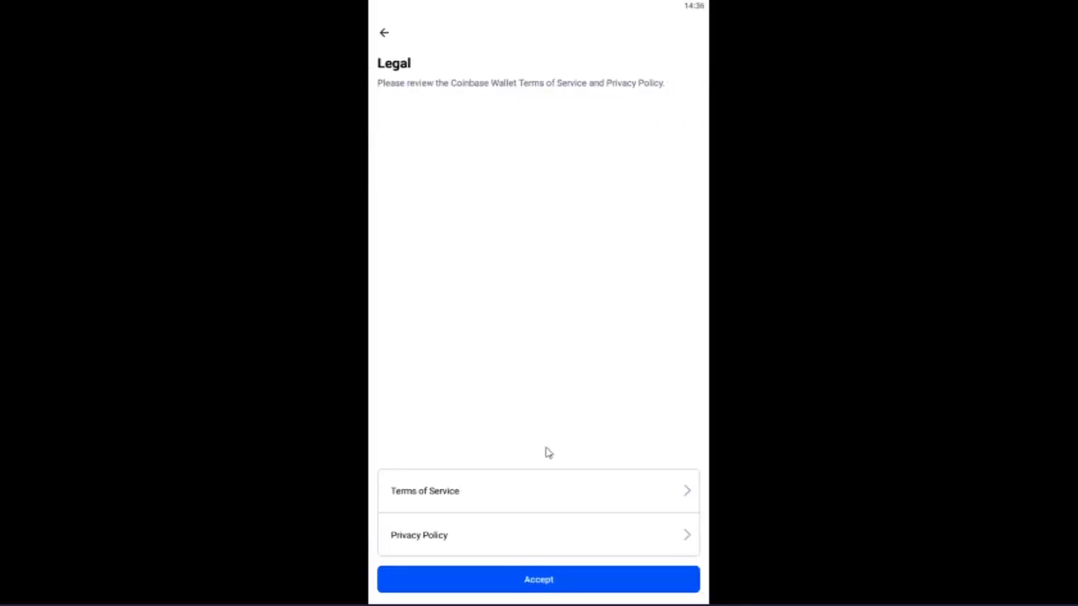
- Accept the terms of service and privacy policy and claim a username
click(559, 581)
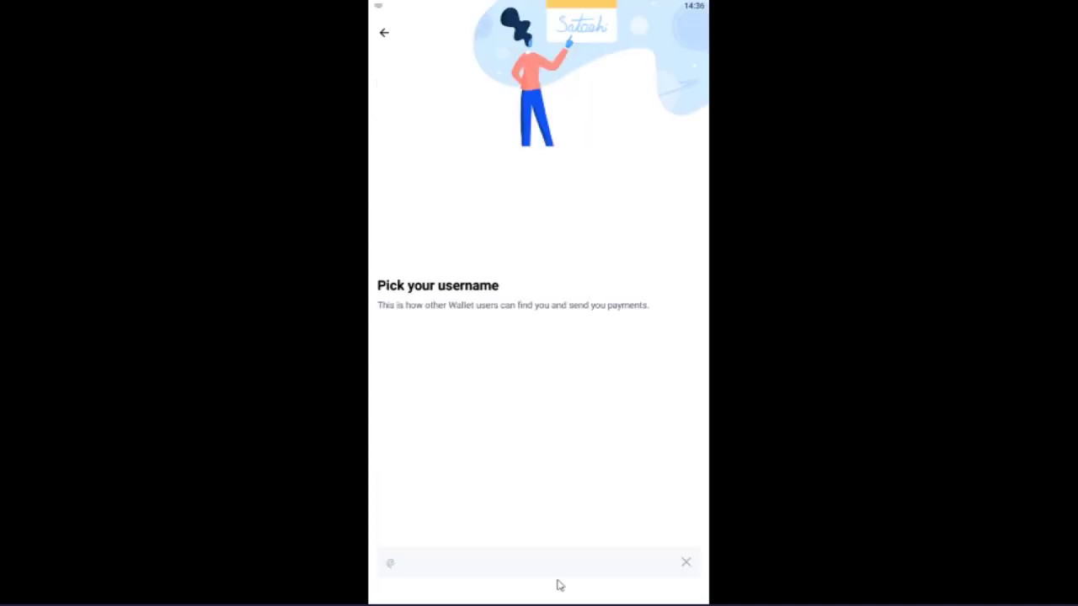
text(Pendu)
key(Return)
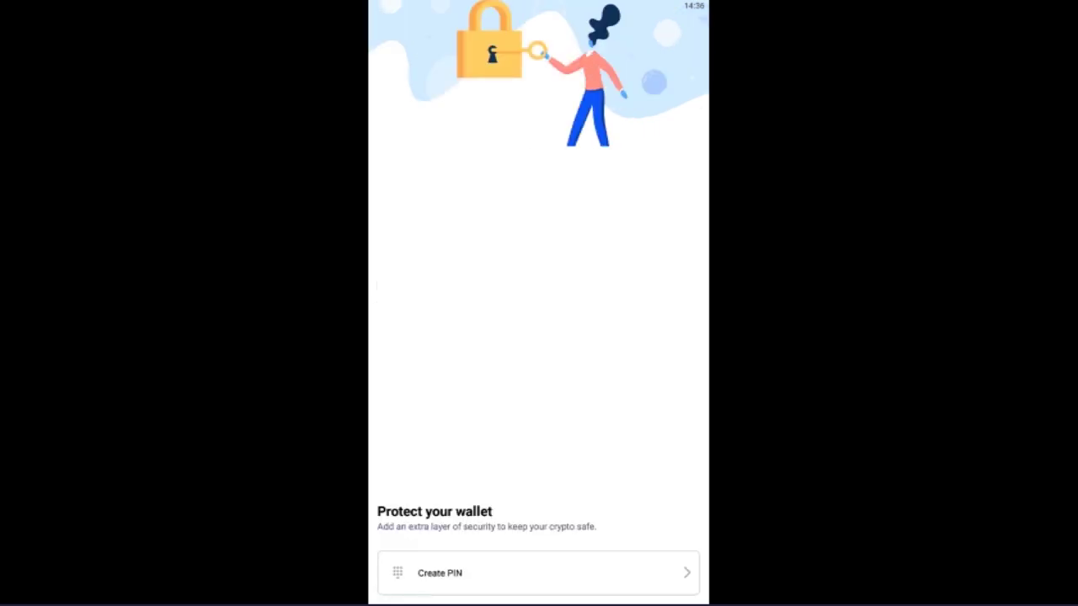
- Create a six-digit wallet PIN and re-enter it to confirm
click(469, 576)
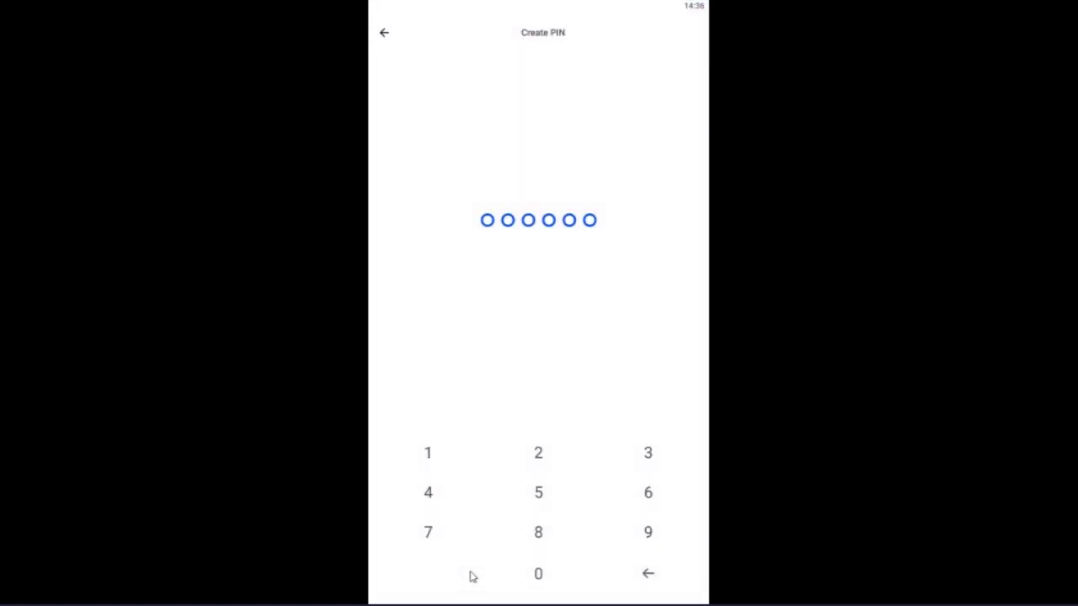
click(425, 455)
click(526, 453)
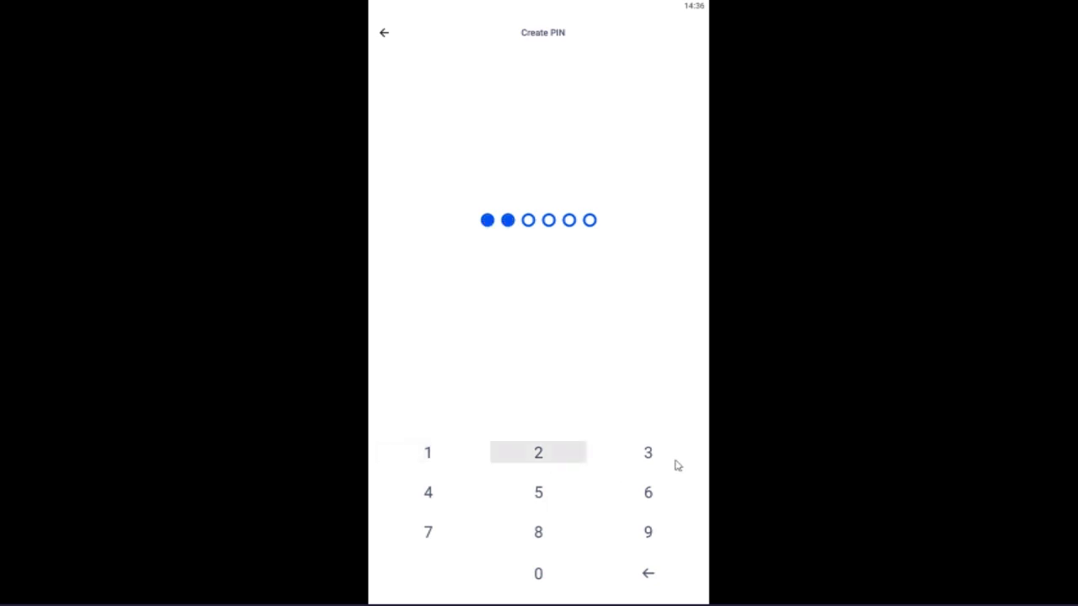
click(673, 462)
click(440, 493)
click(545, 497)
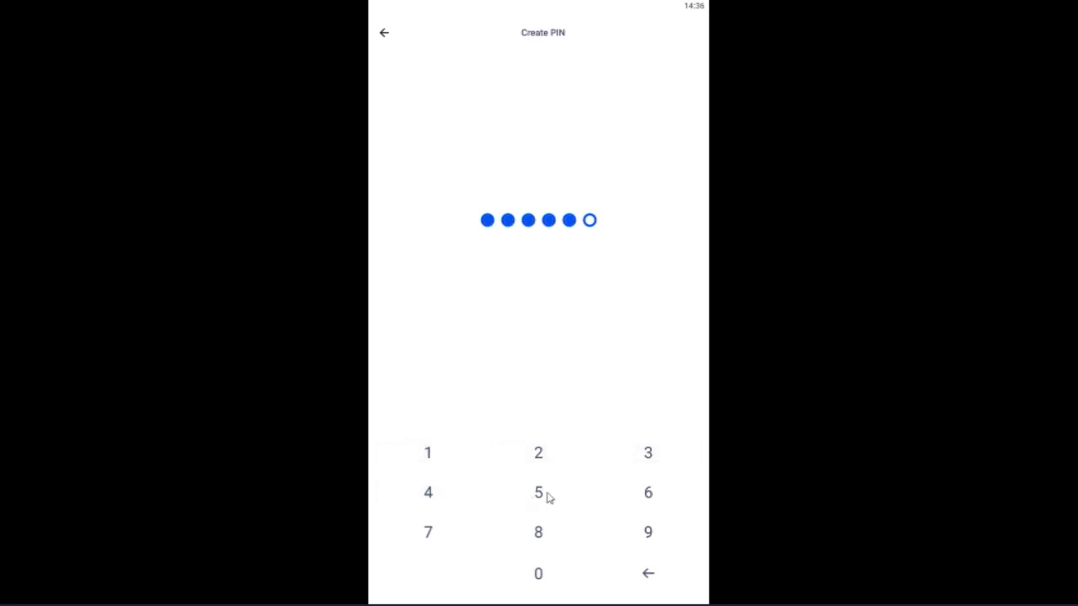
click(645, 495)
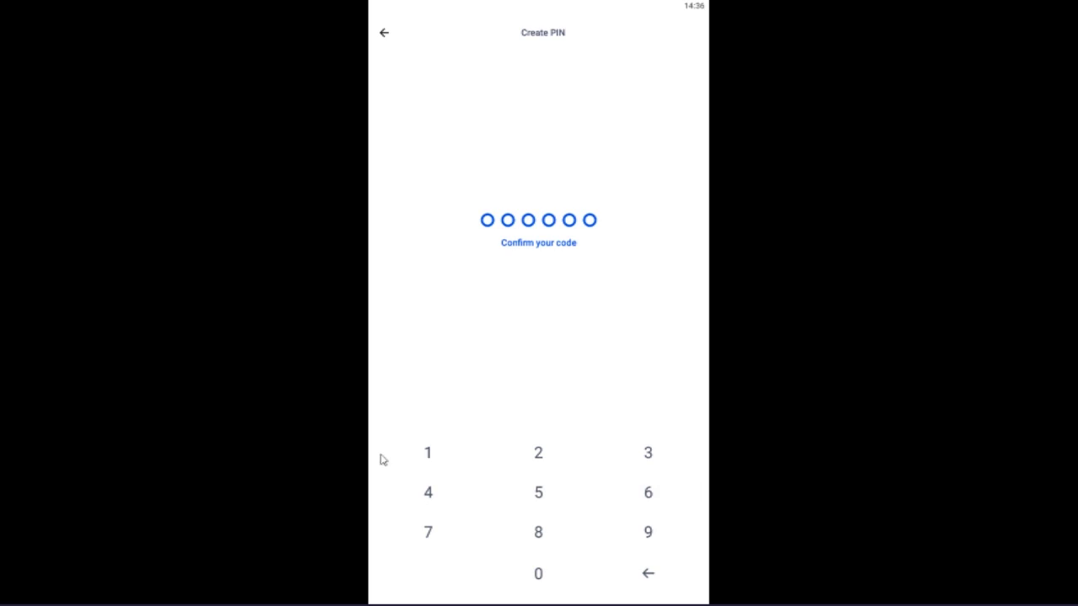
click(434, 459)
click(528, 455)
click(668, 462)
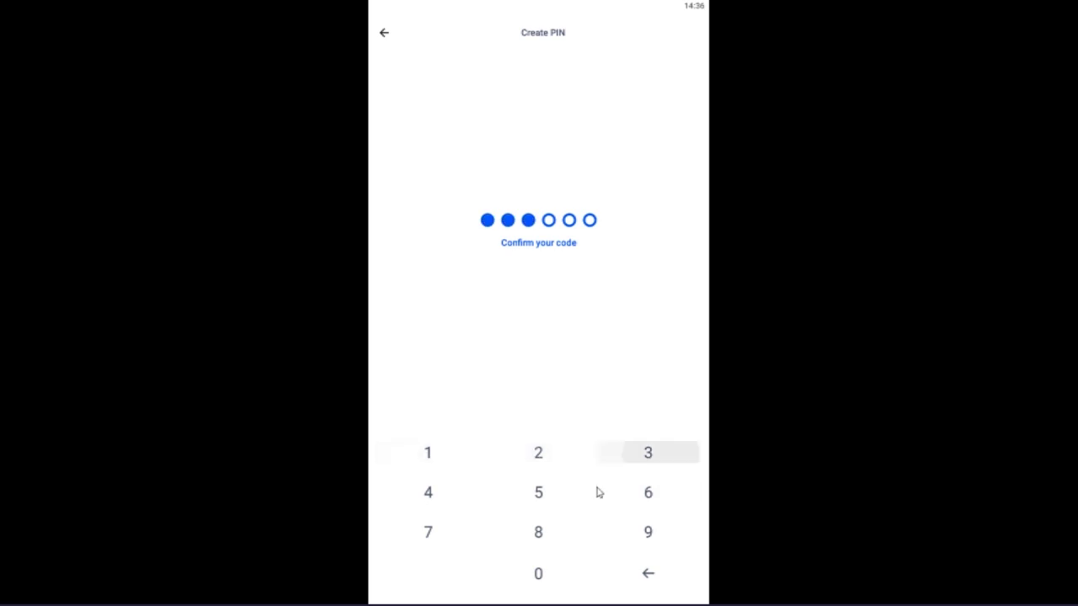
click(433, 494)
click(572, 495)
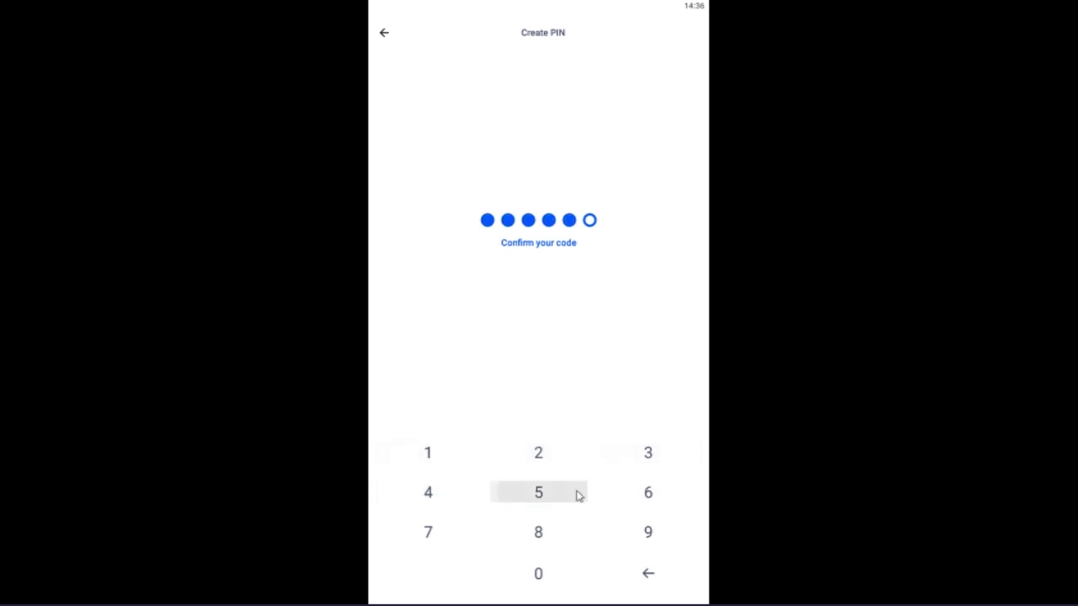
click(656, 497)
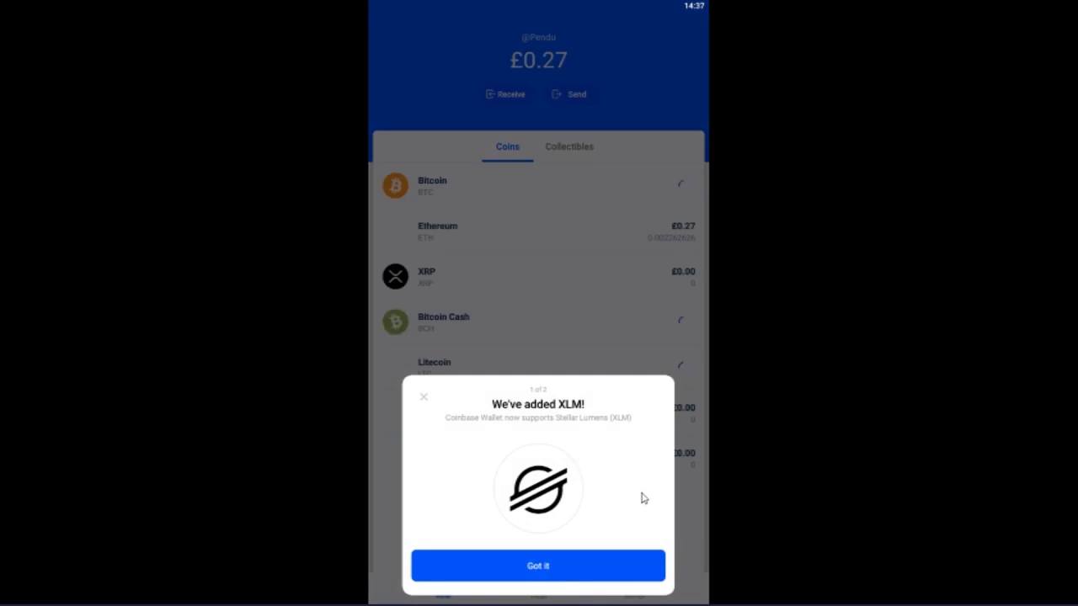
- Dismiss the XLM and Coinbase transfer announcements and check the £0.27 Ethereum balance
click(543, 569)
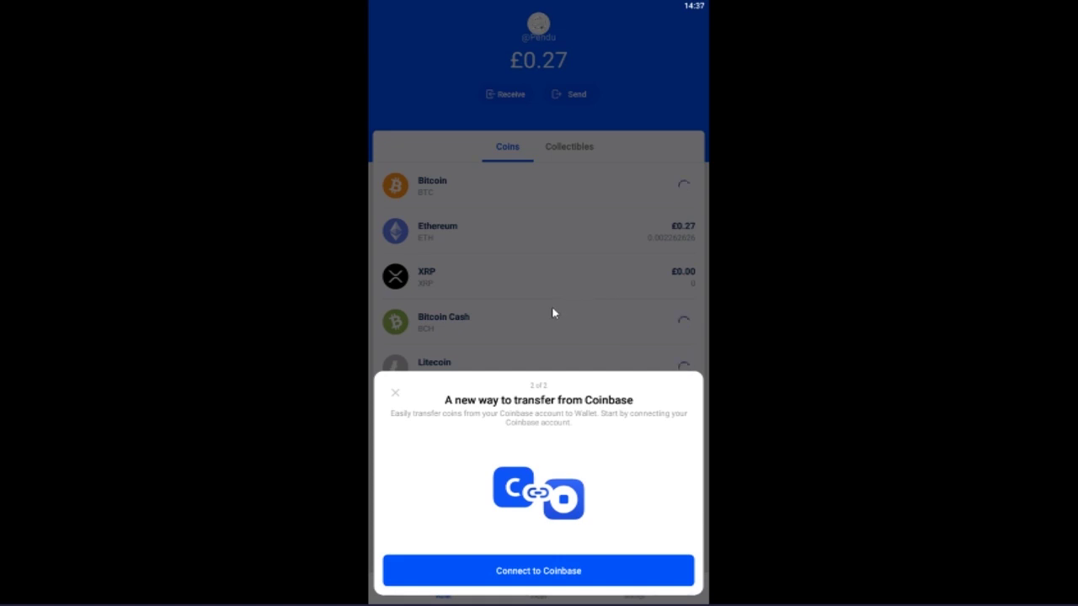
click(395, 393)
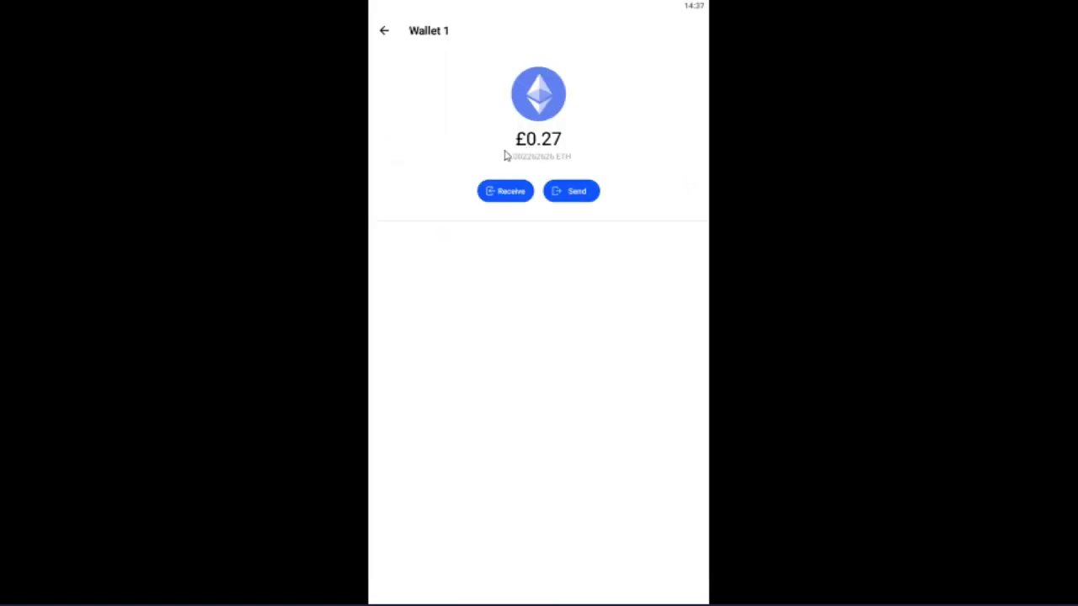
click(387, 31)
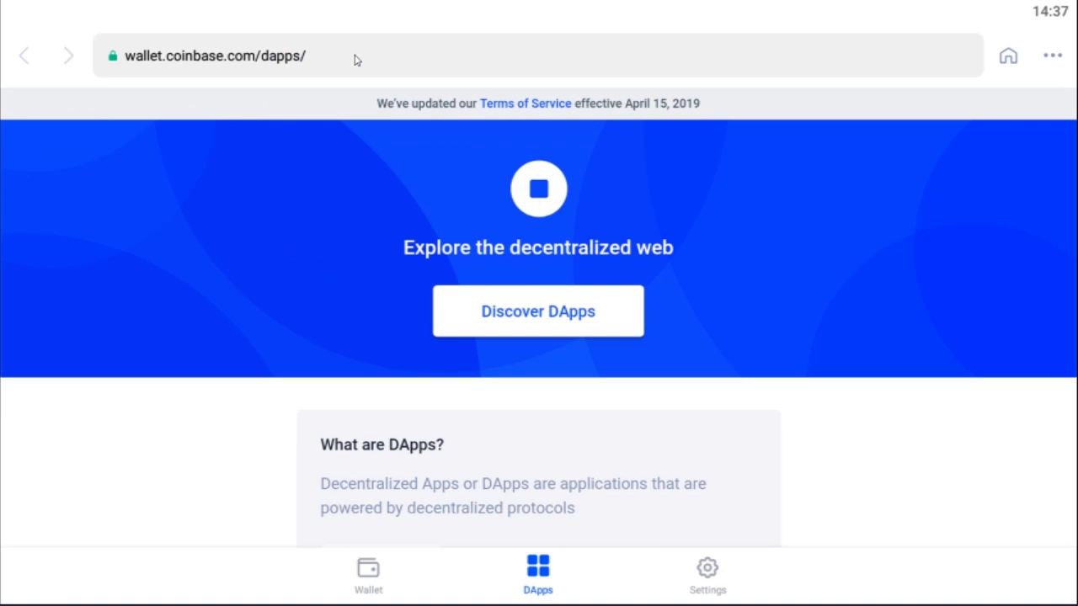
- Load gandhiji.io/ind in the DApp browser and scroll through the ETH and 0.48 IND token cards
click(354, 59)
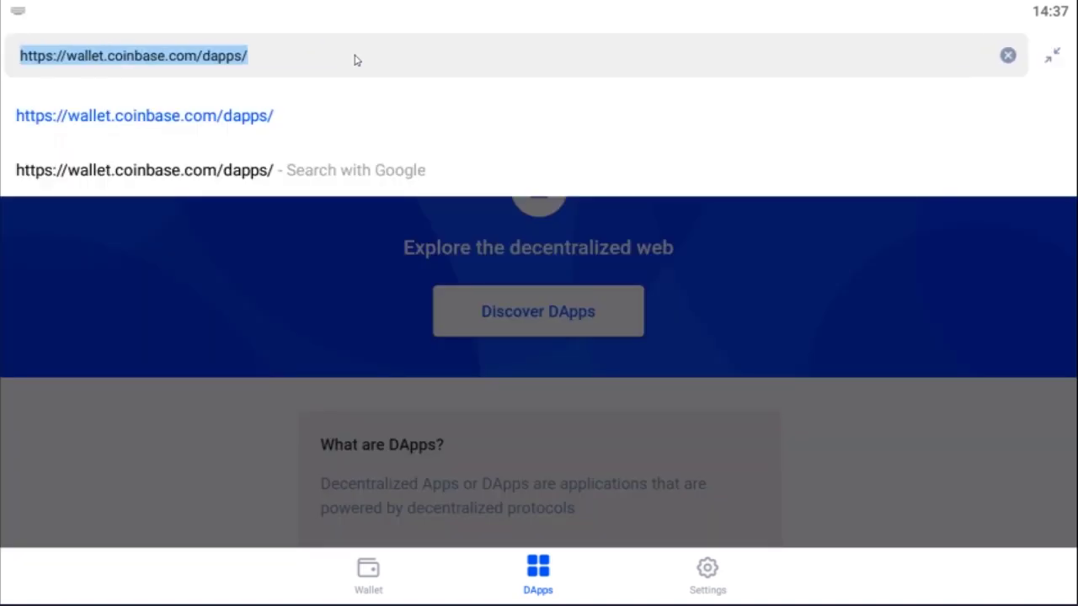
text(gandhi)
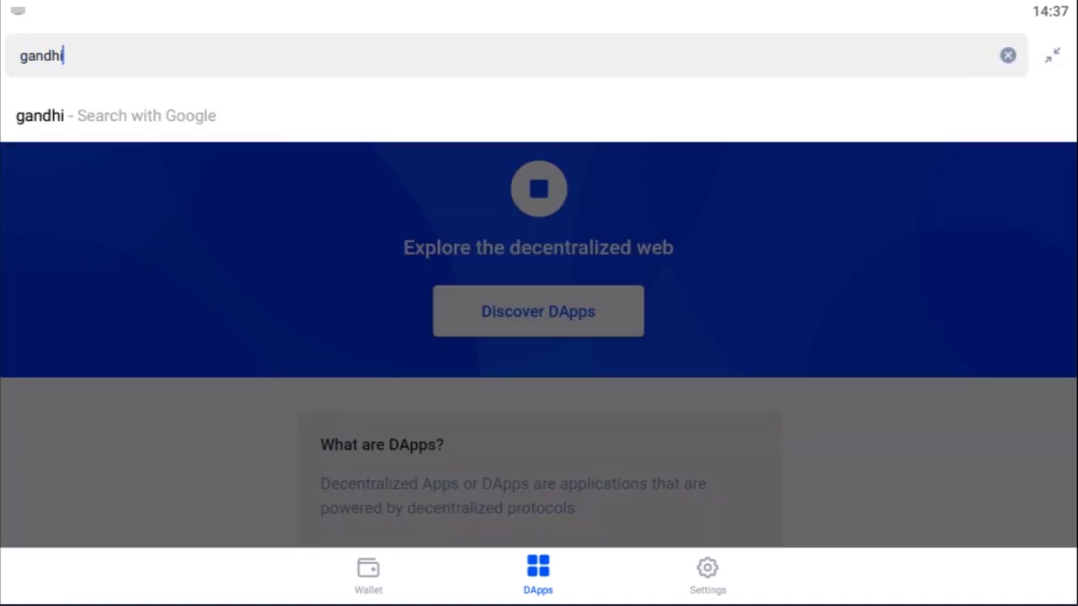
text(ji.io)
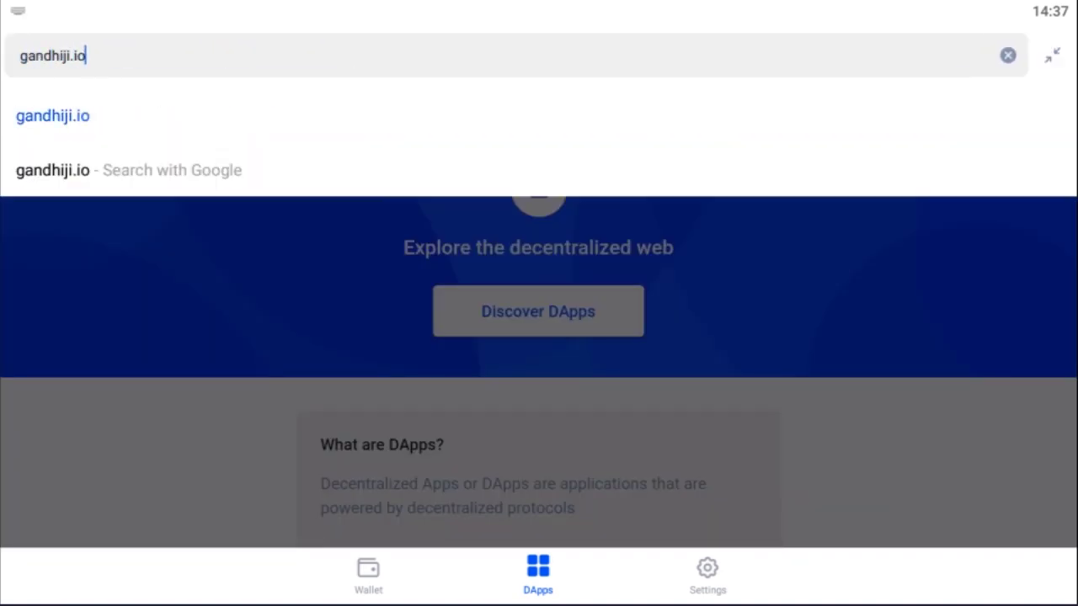
text(/ind)
key(Return)
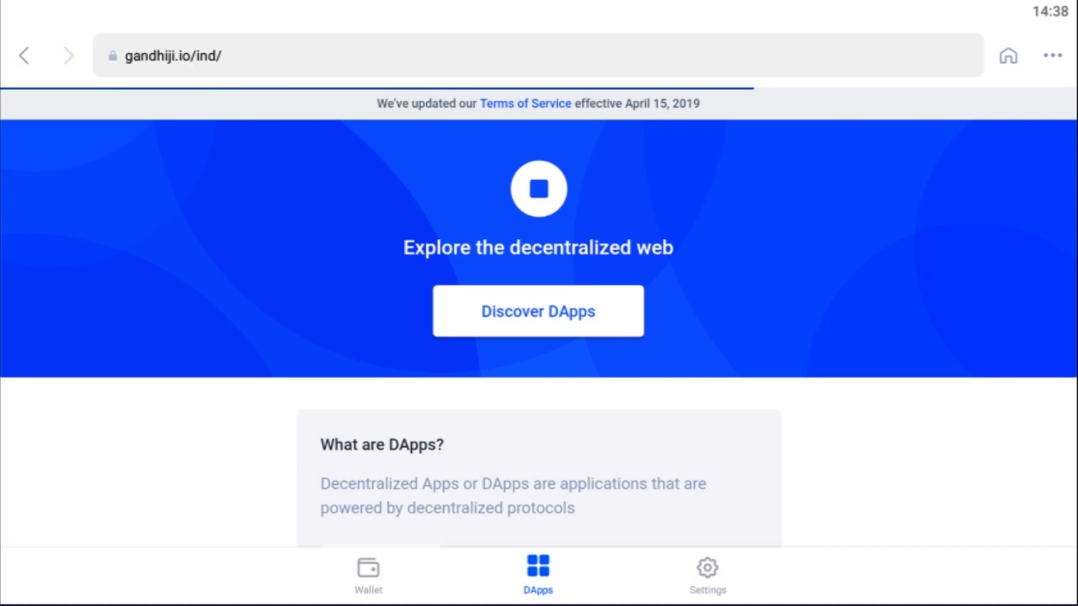
scroll(572, 263, down, 3)
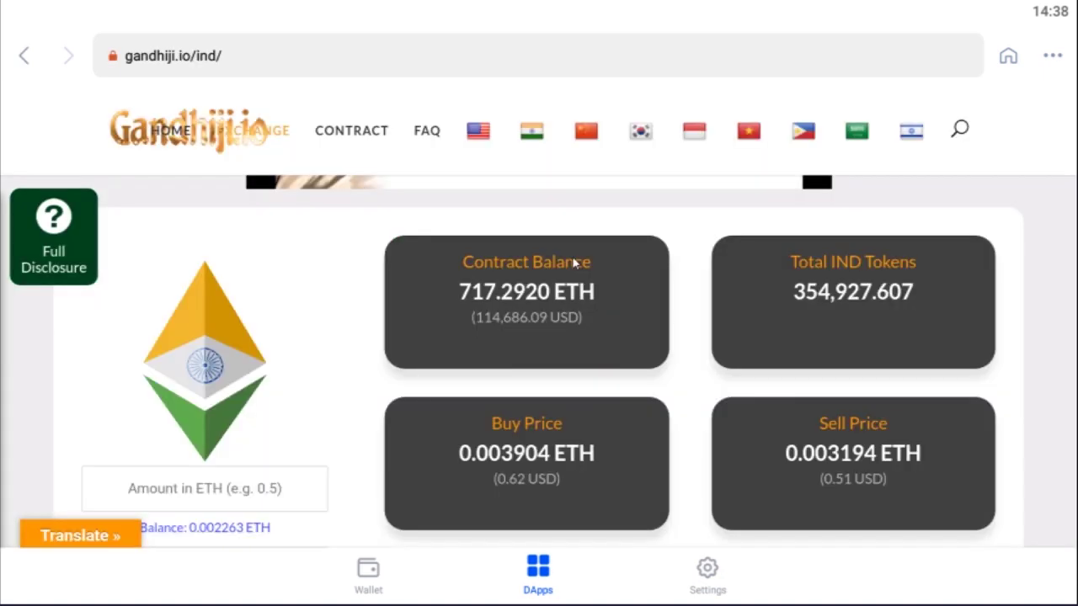
scroll(572, 263, down, 3)
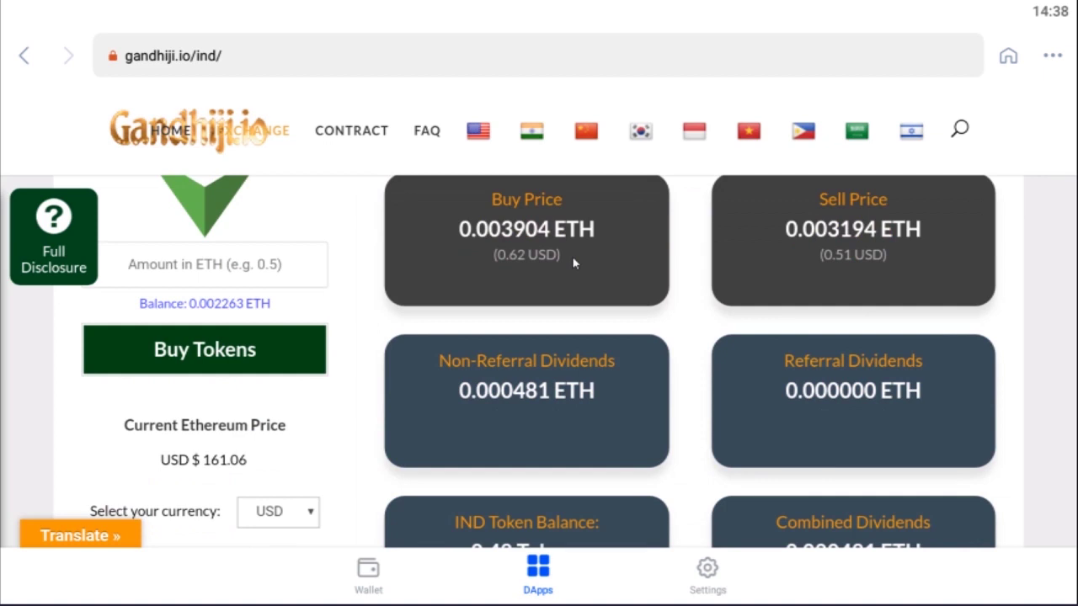
scroll(572, 263, down, 3)
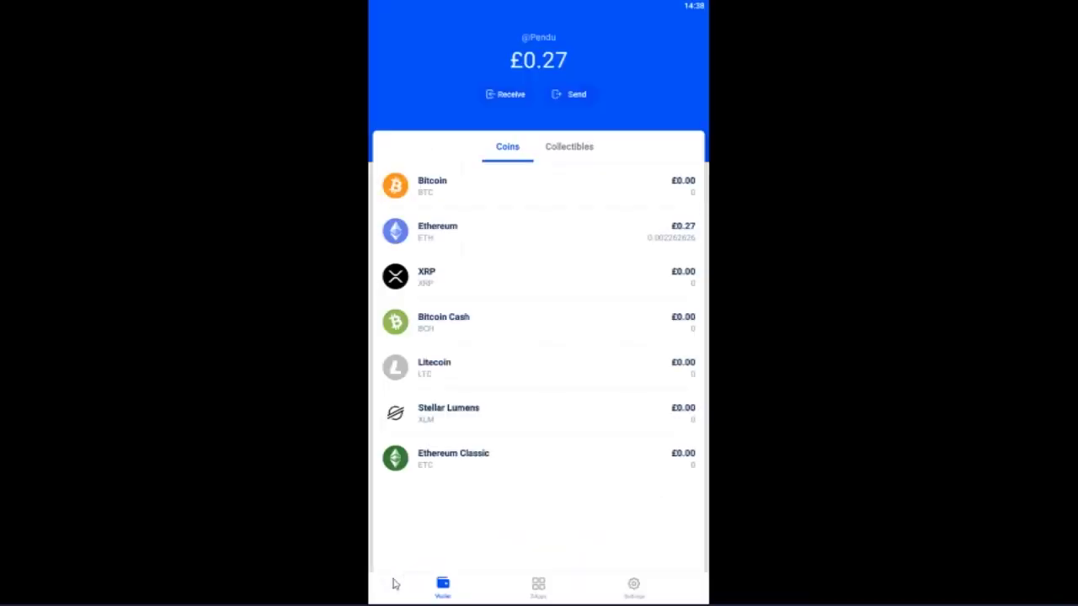
- Under Settings > Advanced, switch the active wallet to Wallet 5, Wallet 2, then back to Wallet 1
click(633, 590)
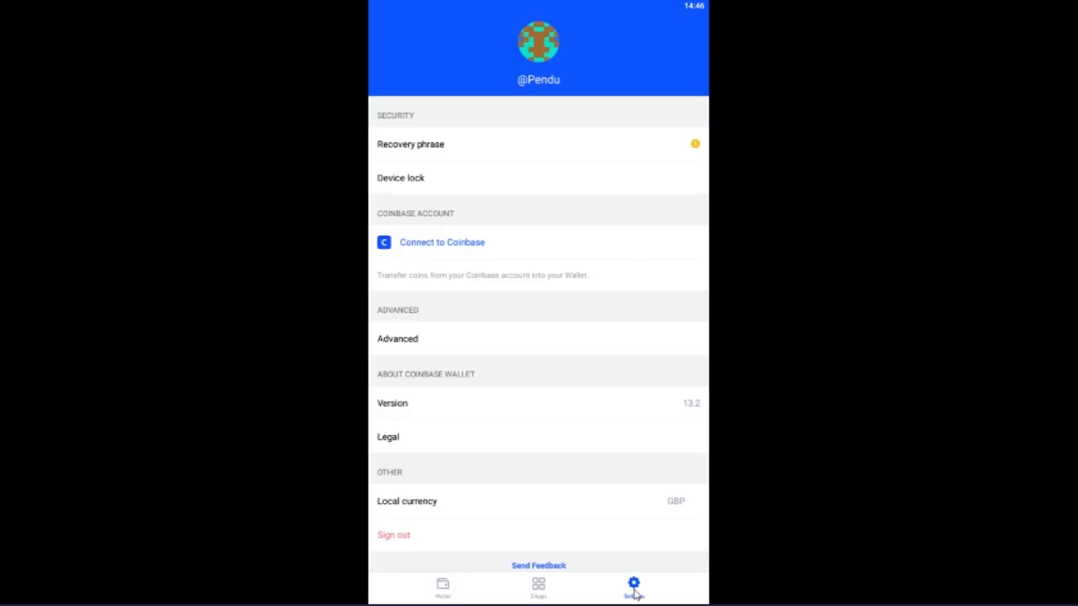
click(408, 340)
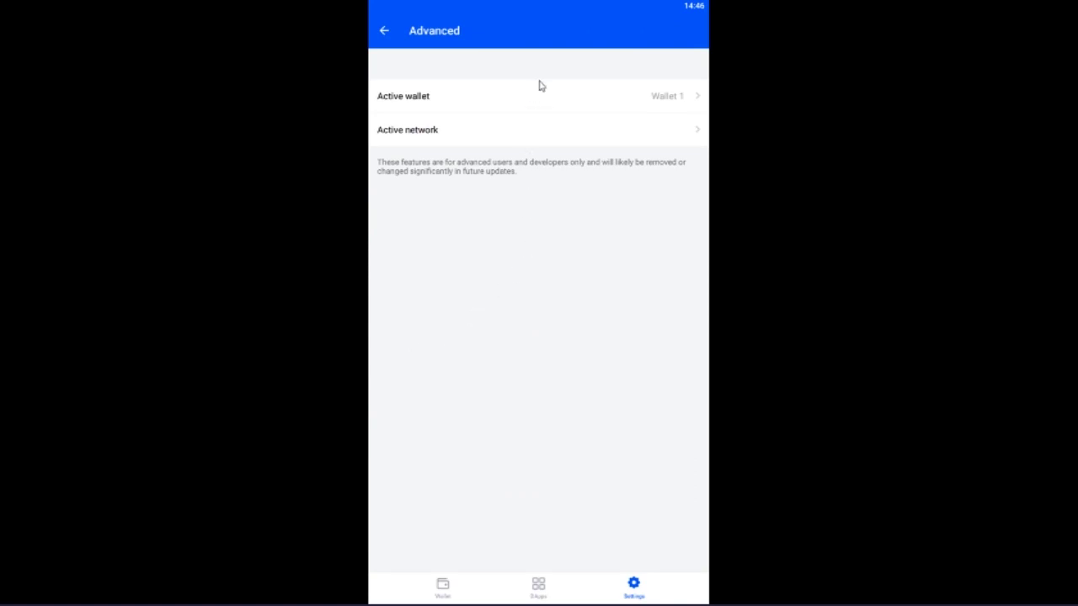
click(543, 99)
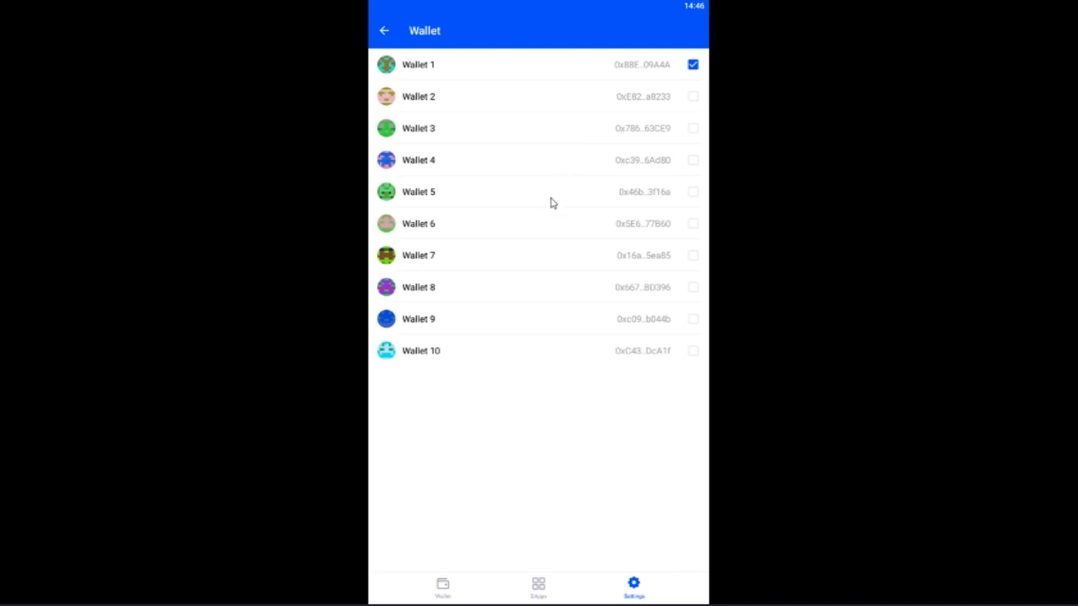
click(692, 194)
click(695, 100)
click(406, 66)
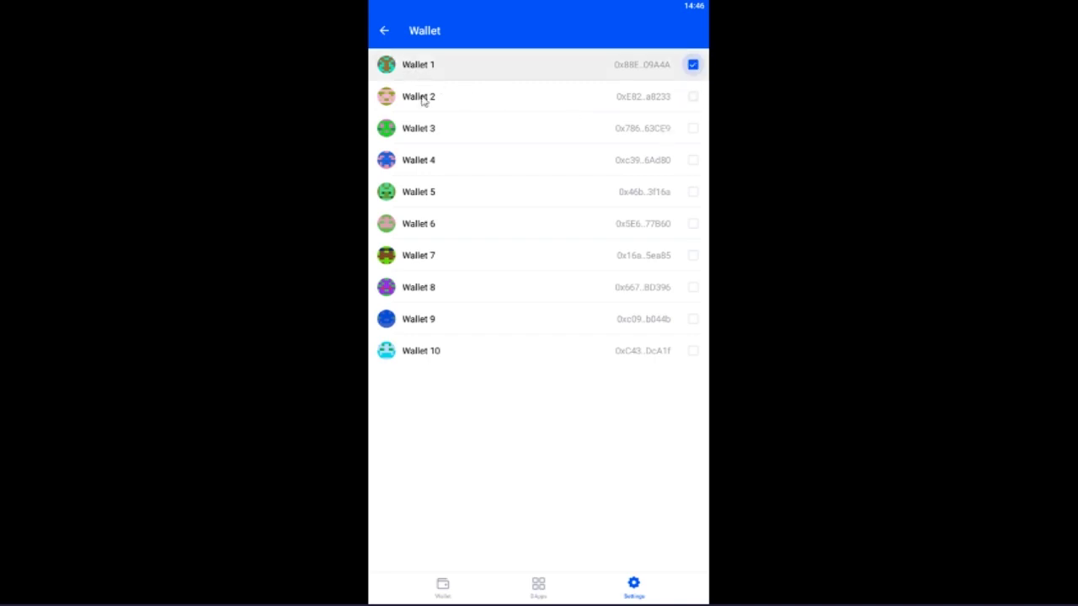
click(385, 32)
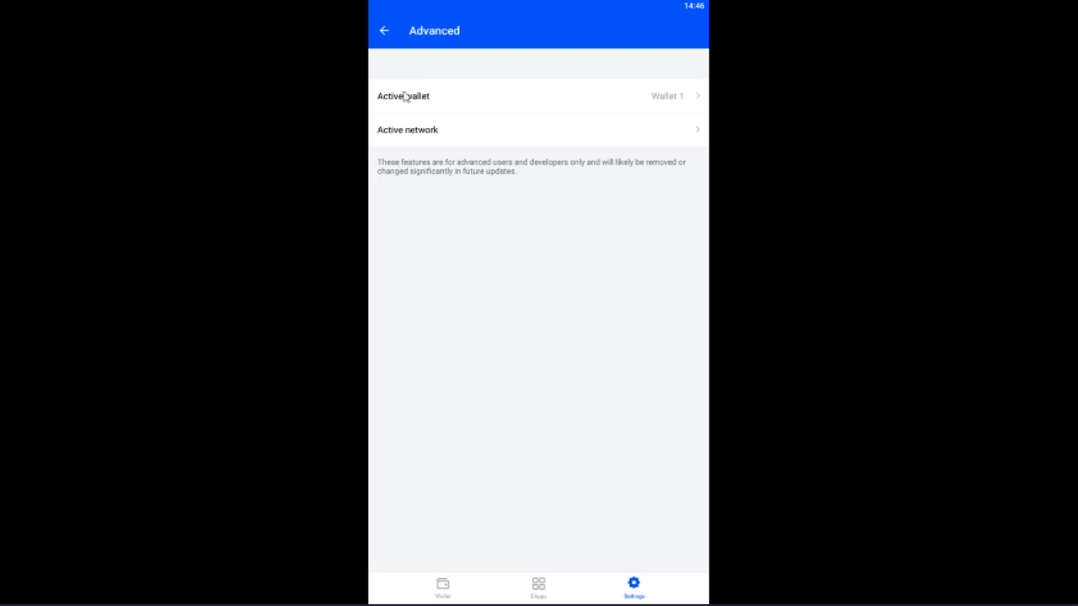
click(384, 32)
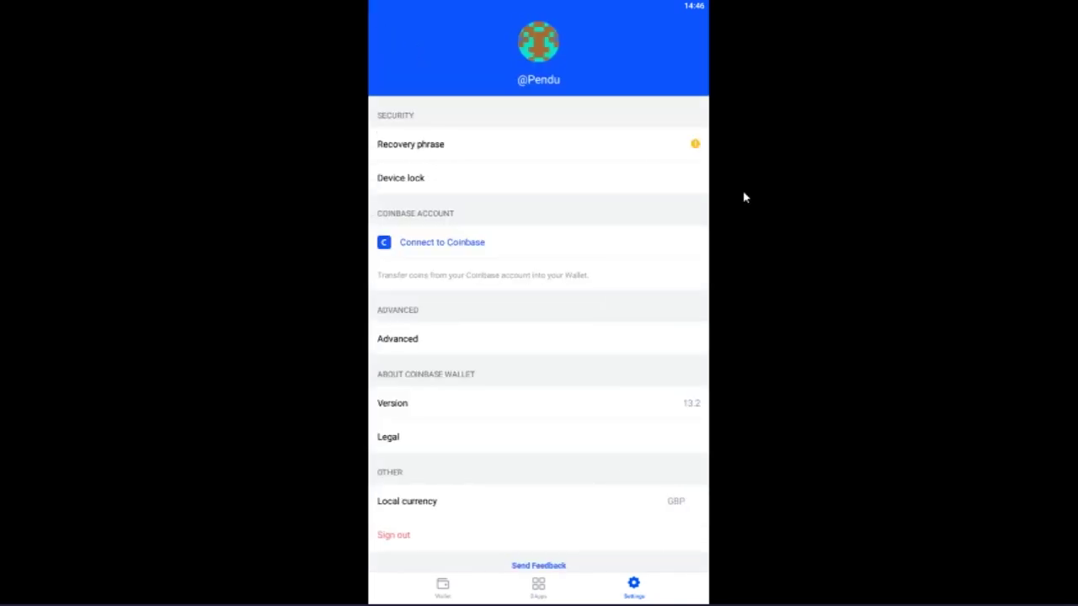